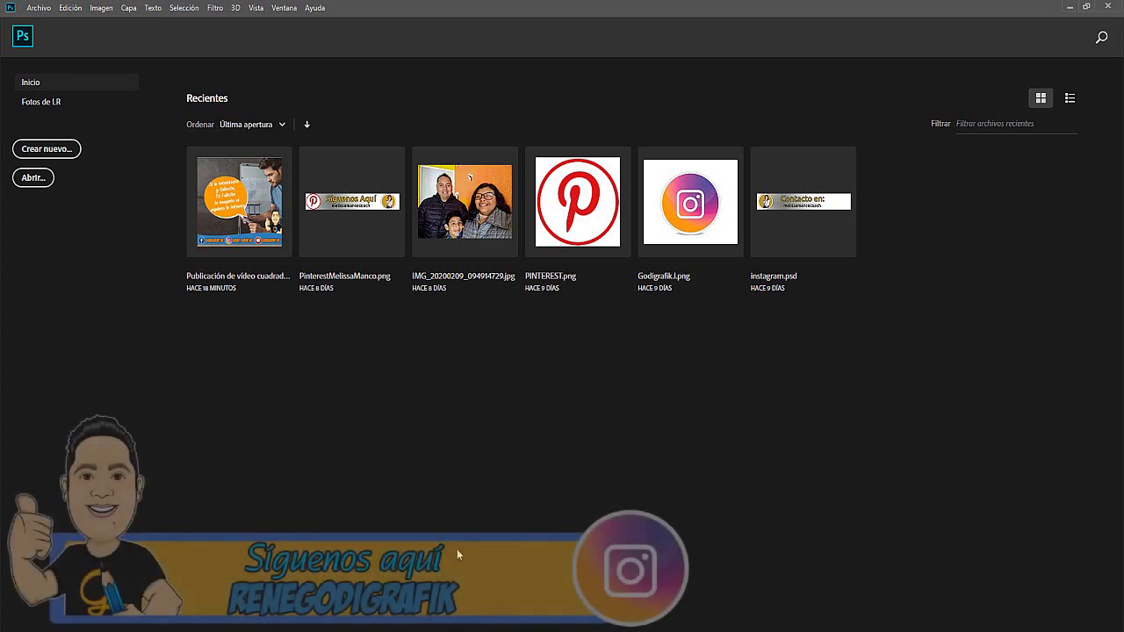
- Open the Godigrafik flyer JPG from Escritorio, keeping its embedded colour profile
click(38, 8)
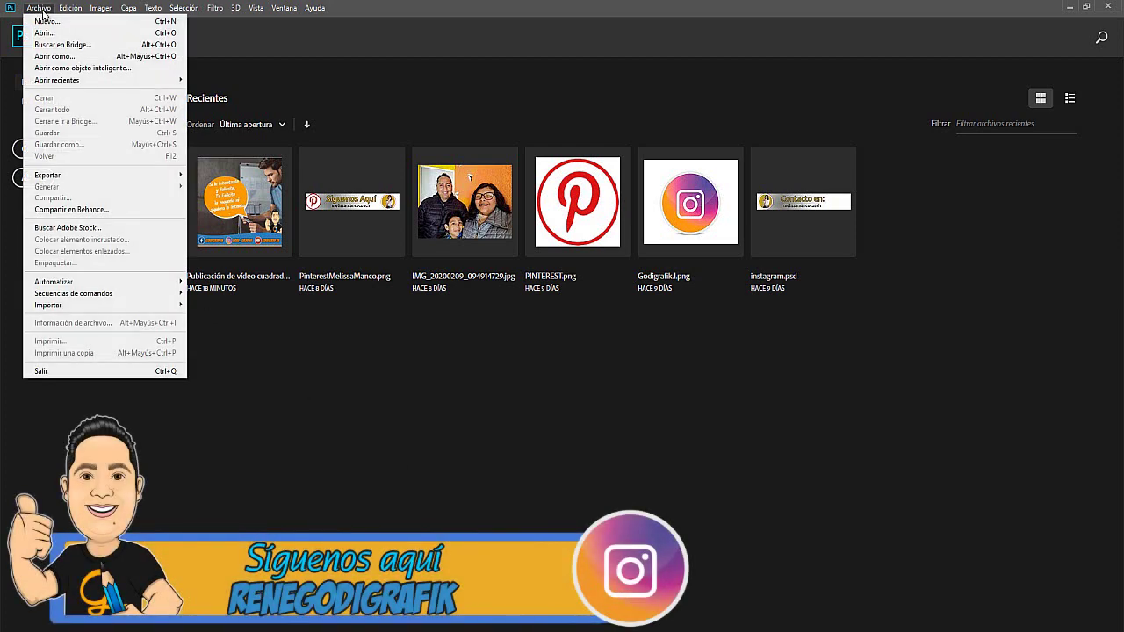
click(45, 35)
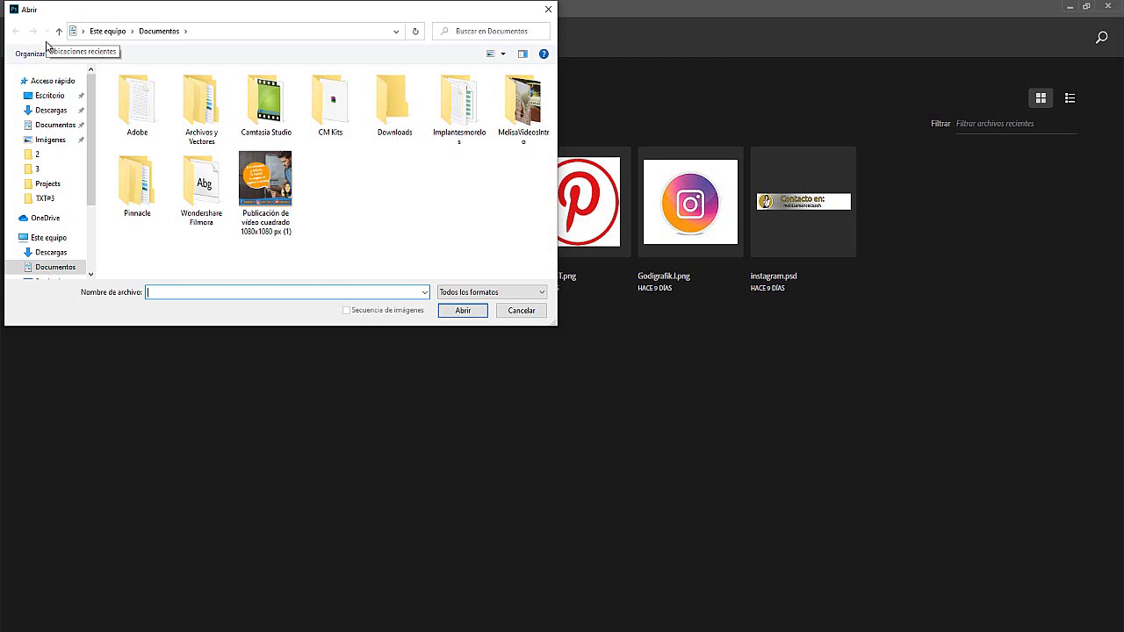
click(50, 98)
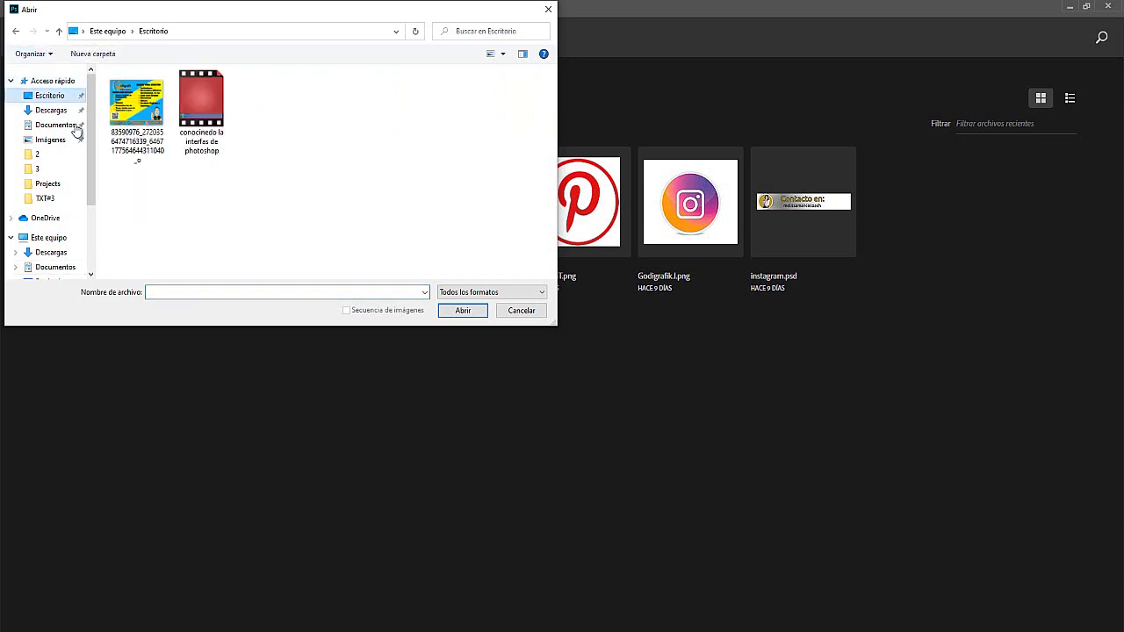
click(137, 117)
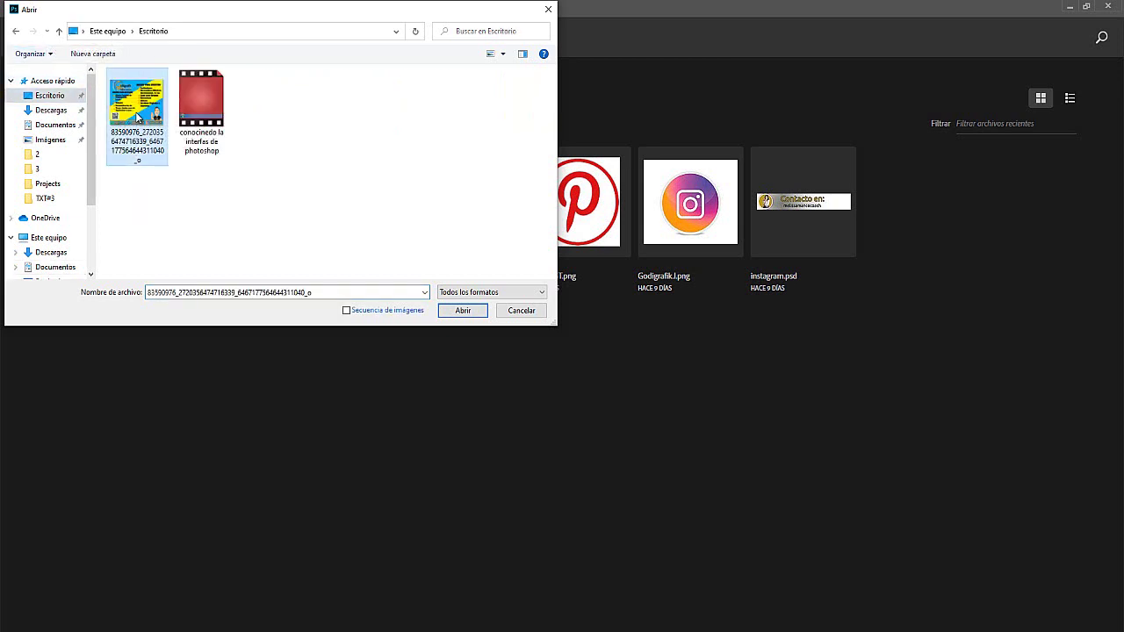
click(469, 312)
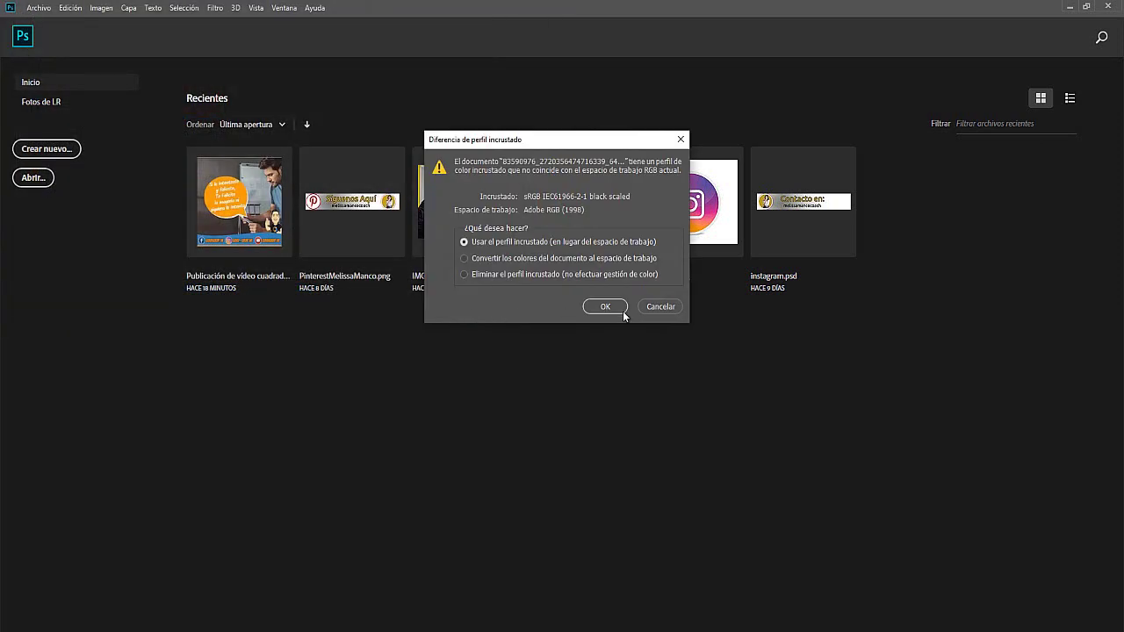
click(606, 306)
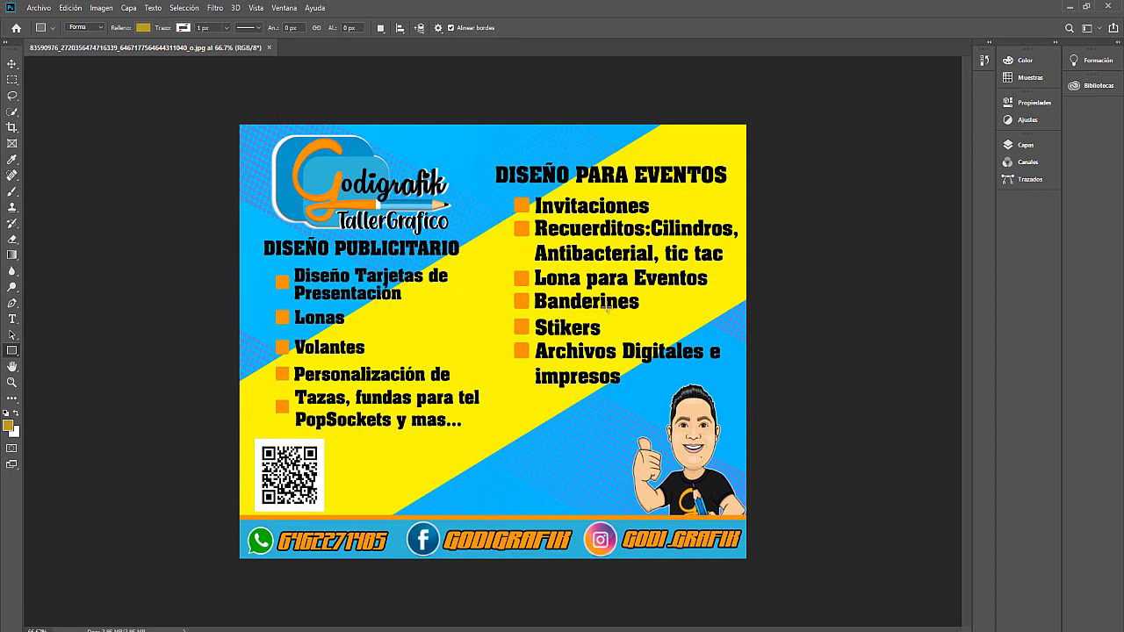
- Expand the panel dock and unlock the Fondo background into the editable layer Capa 0
click(1055, 46)
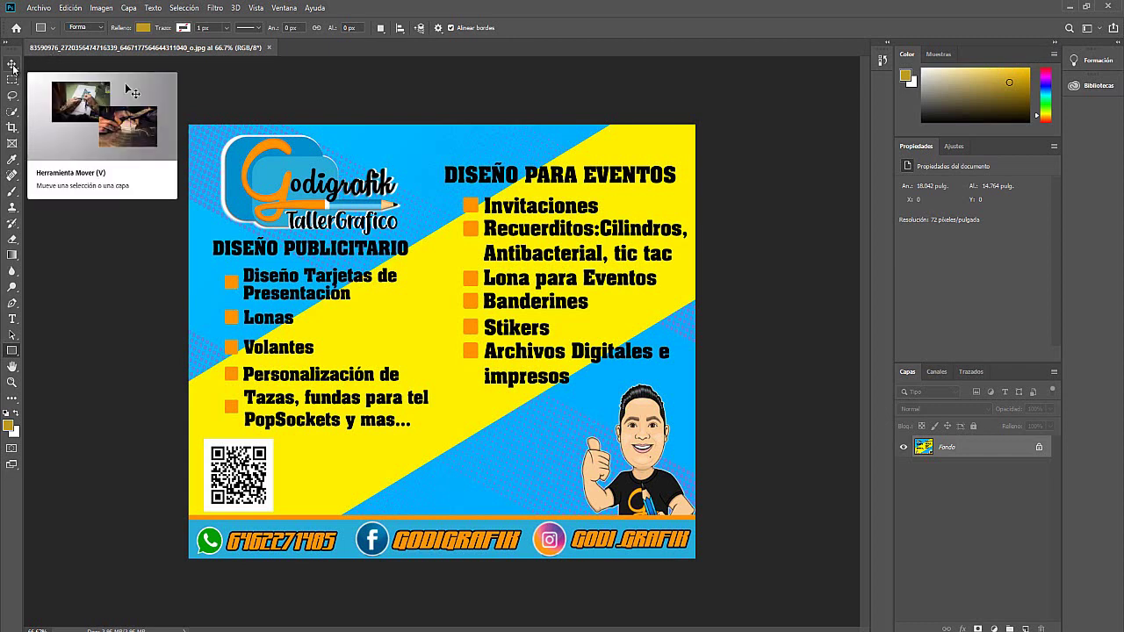
click(12, 65)
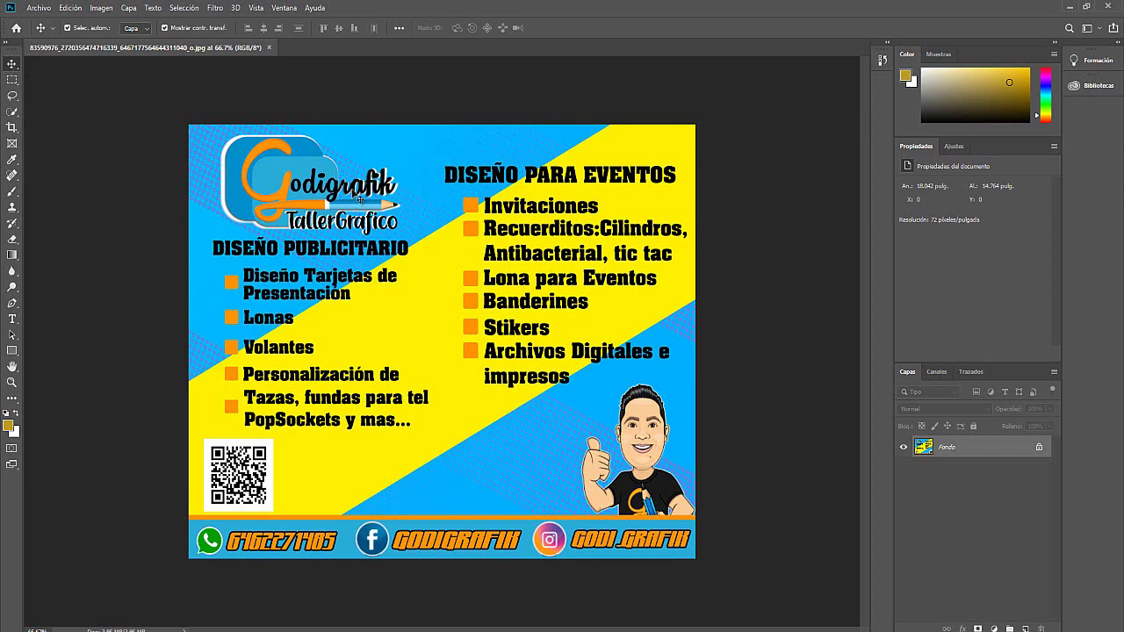
mouse_move(360, 200)
mouse_down()
mouse_move(394, 198)
mouse_move(413, 281)
mouse_up()
click(689, 270)
click(1039, 449)
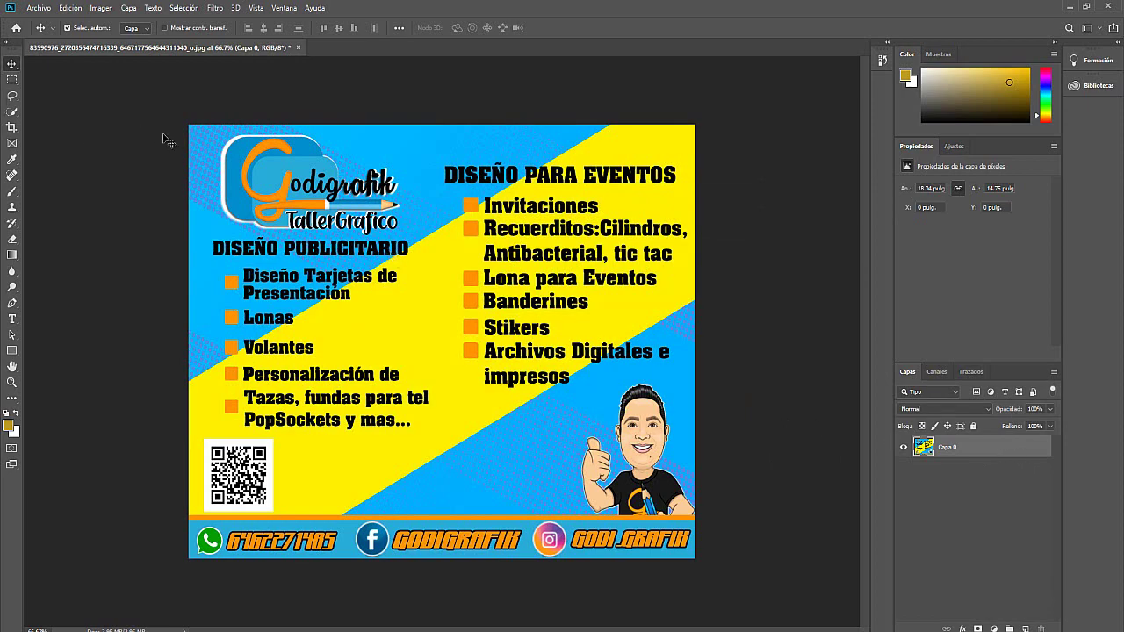
mouse_move(235, 158)
mouse_down()
mouse_move(286, 174)
mouse_move(488, 175)
mouse_up()
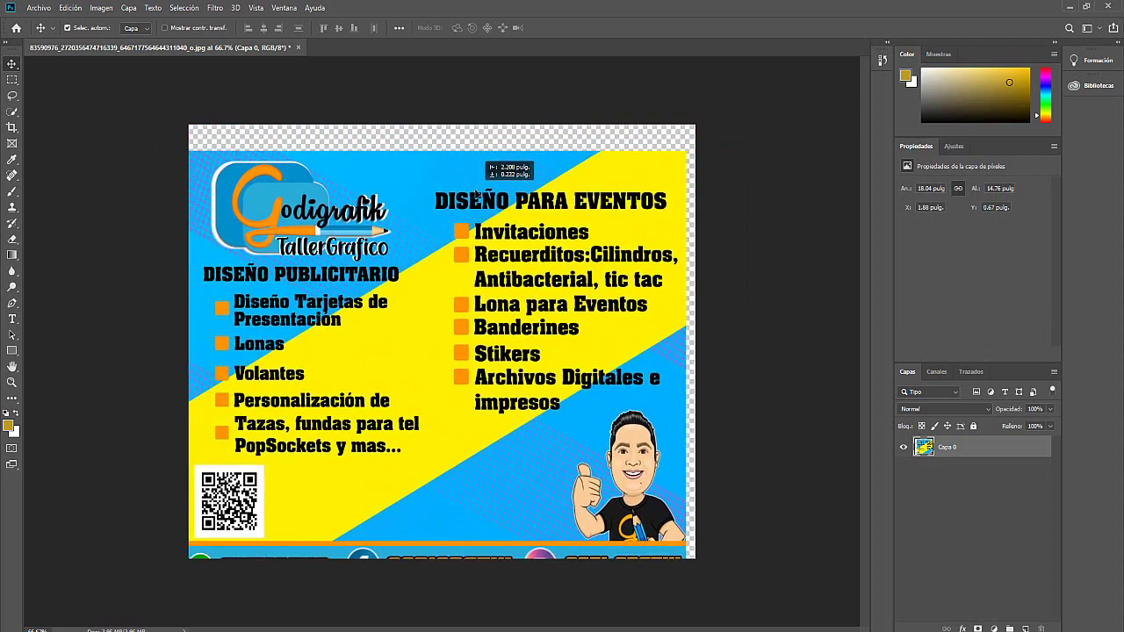
drag(488, 174, 475, 163)
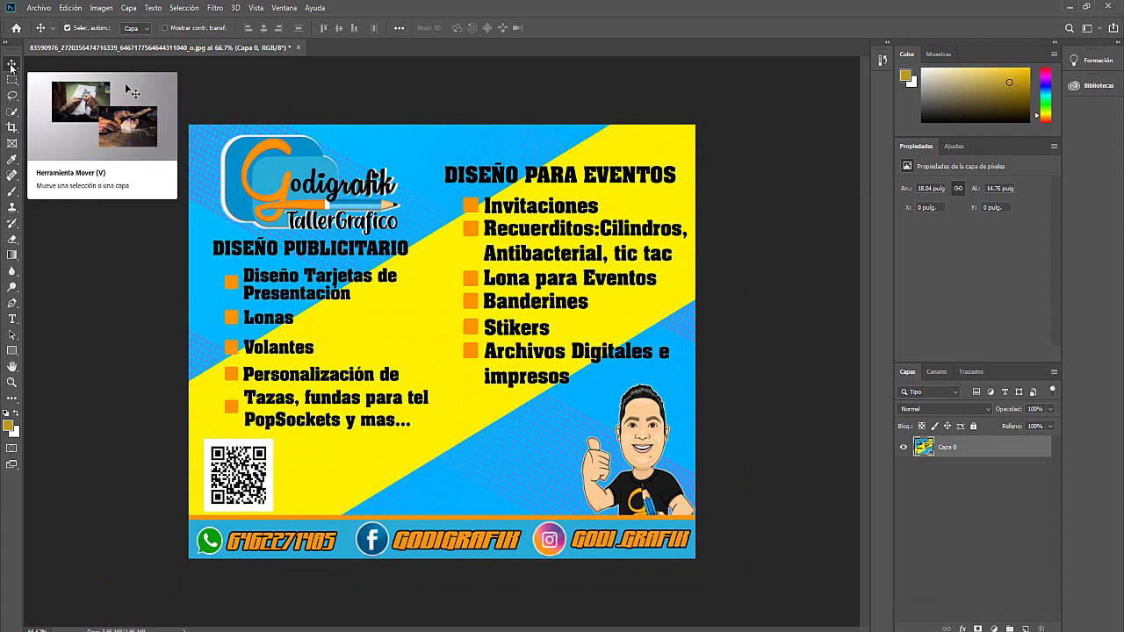
right_click(17, 70)
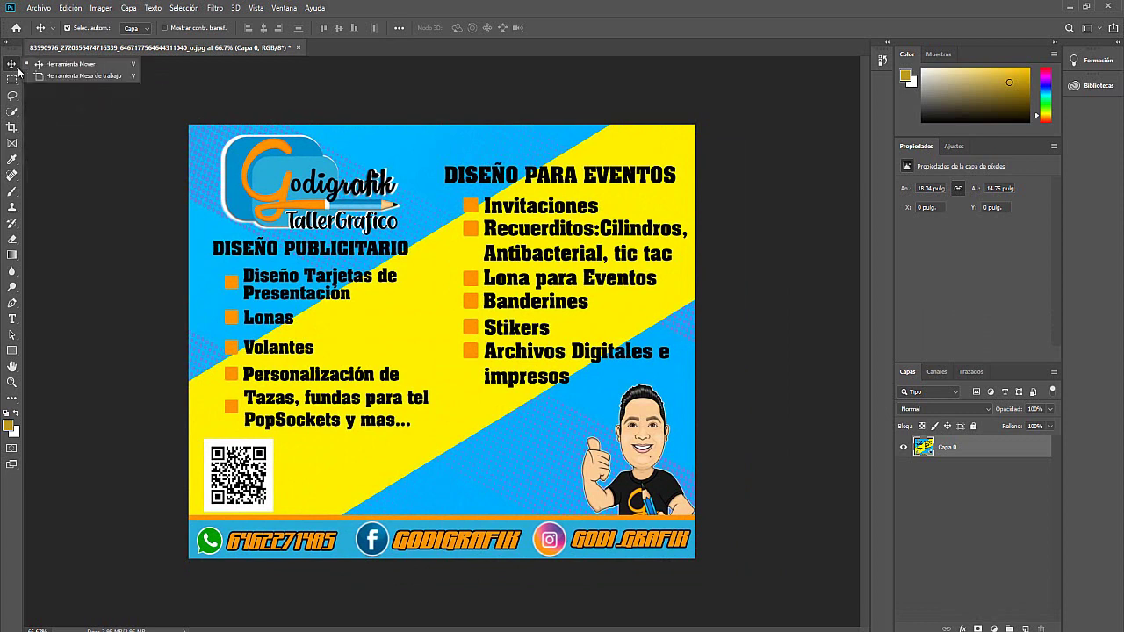
click(72, 68)
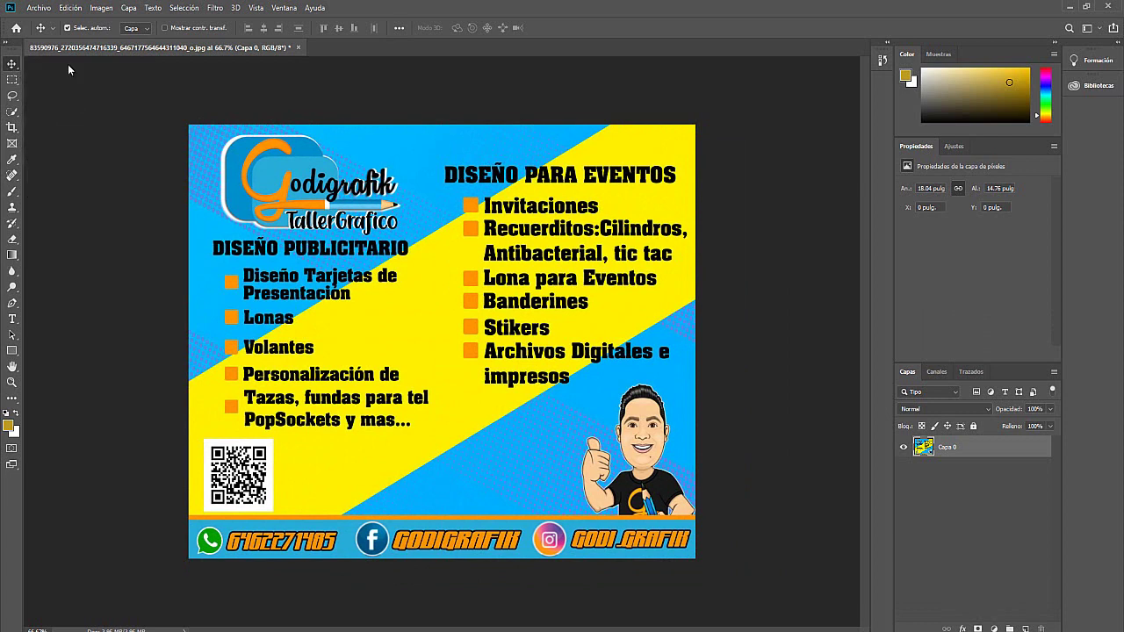
drag(255, 154, 254, 154)
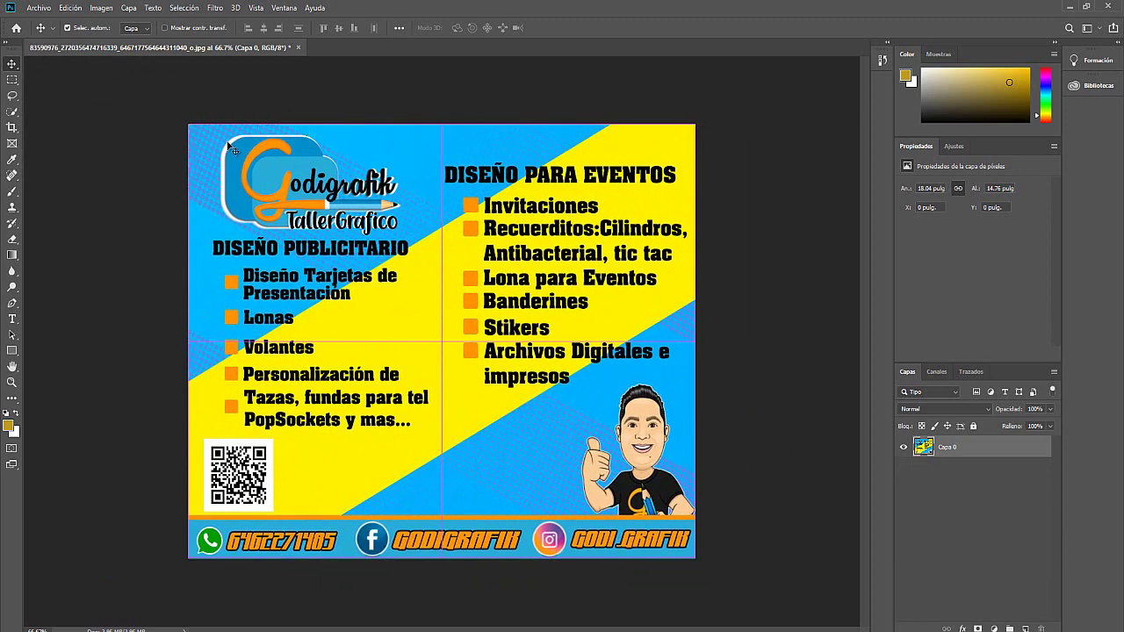
right_click(17, 70)
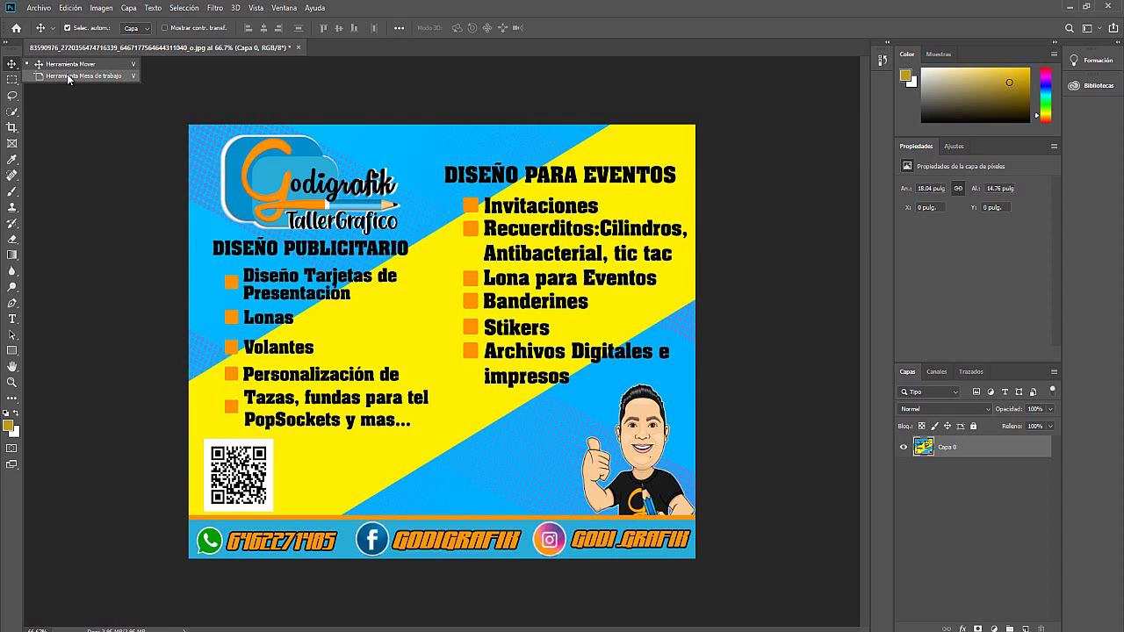
click(68, 76)
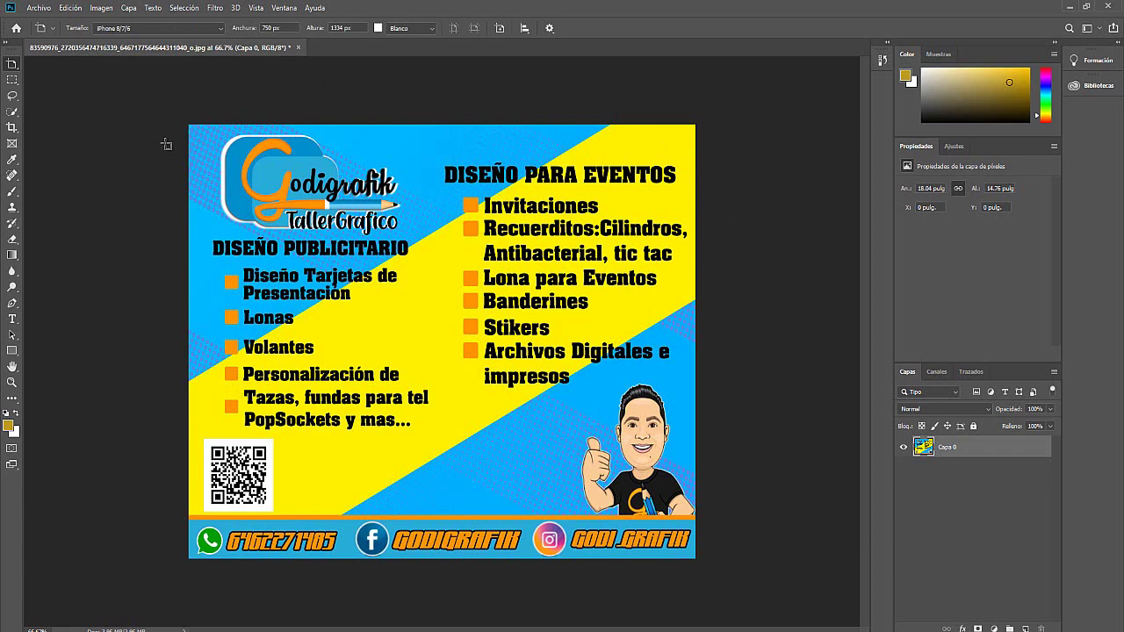
click(221, 28)
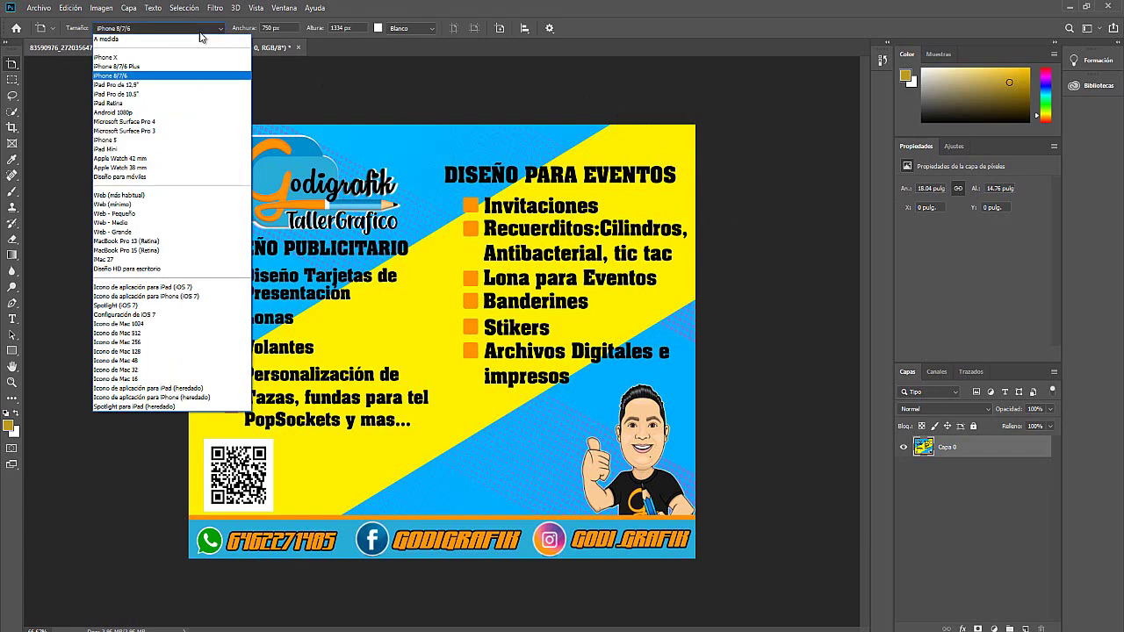
click(139, 42)
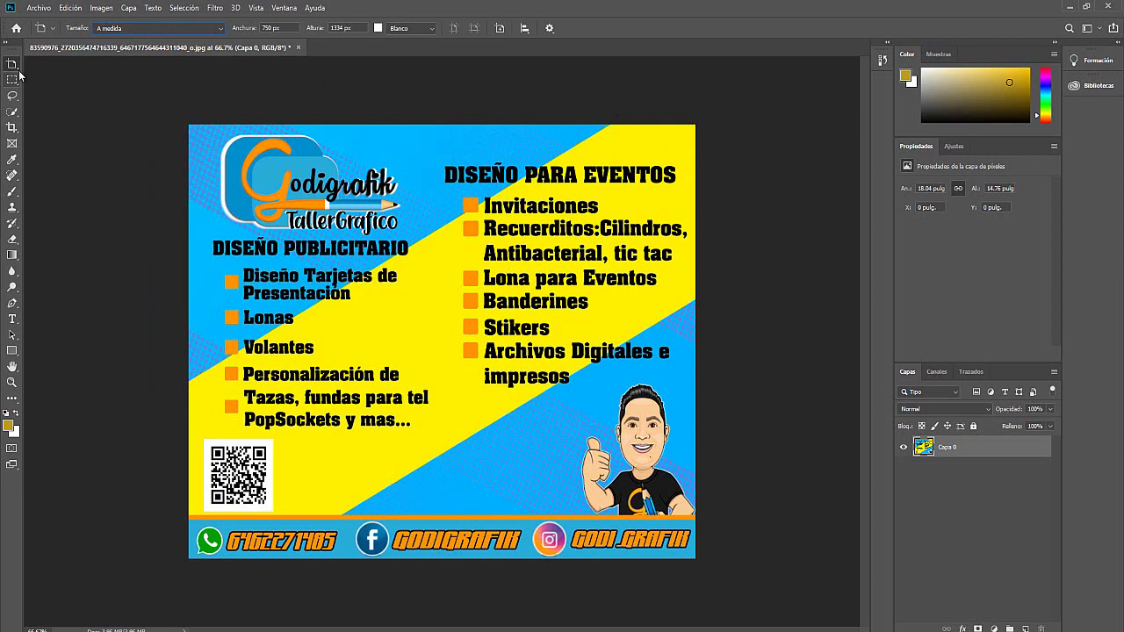
key(v)
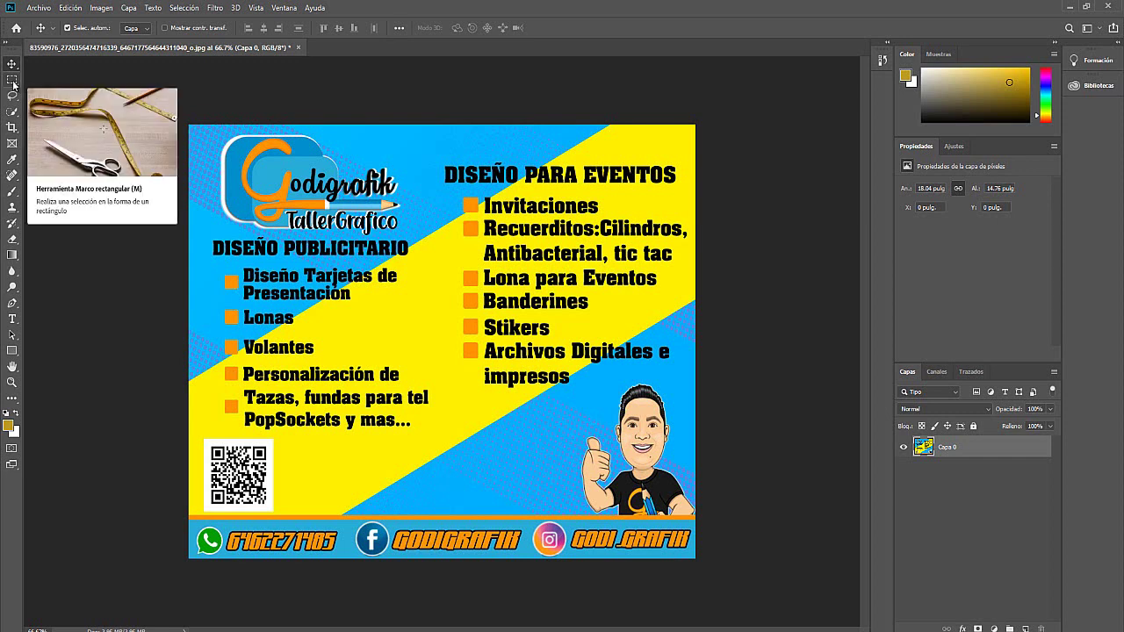
- Drag a large Elliptical Marquee selection over the middle of the flyer
click(13, 84)
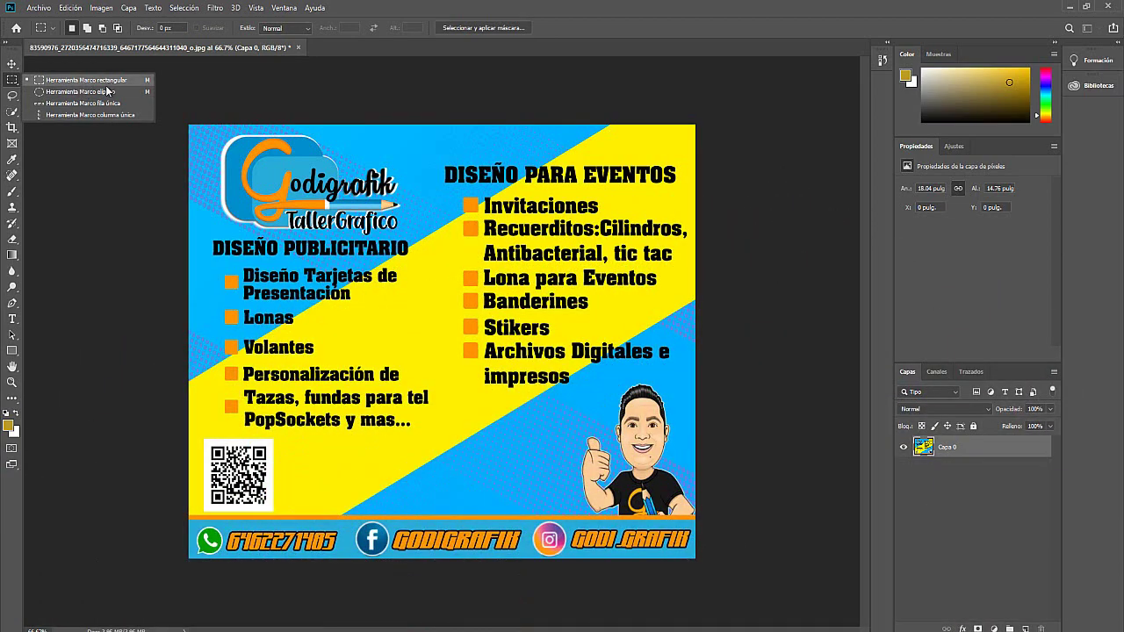
click(103, 91)
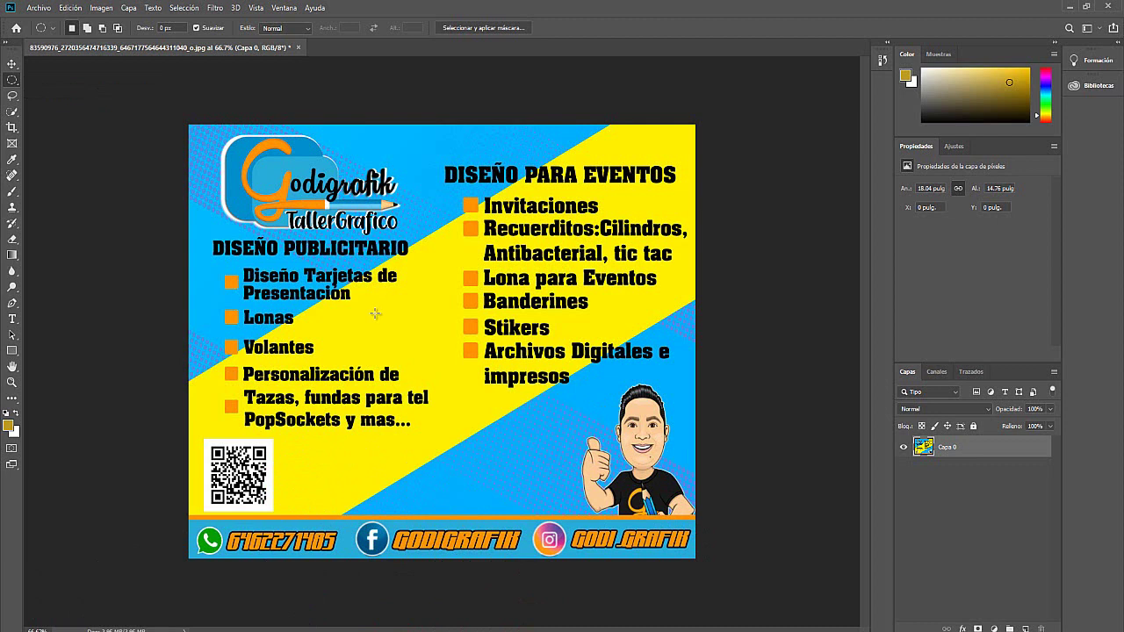
drag(381, 317, 401, 337)
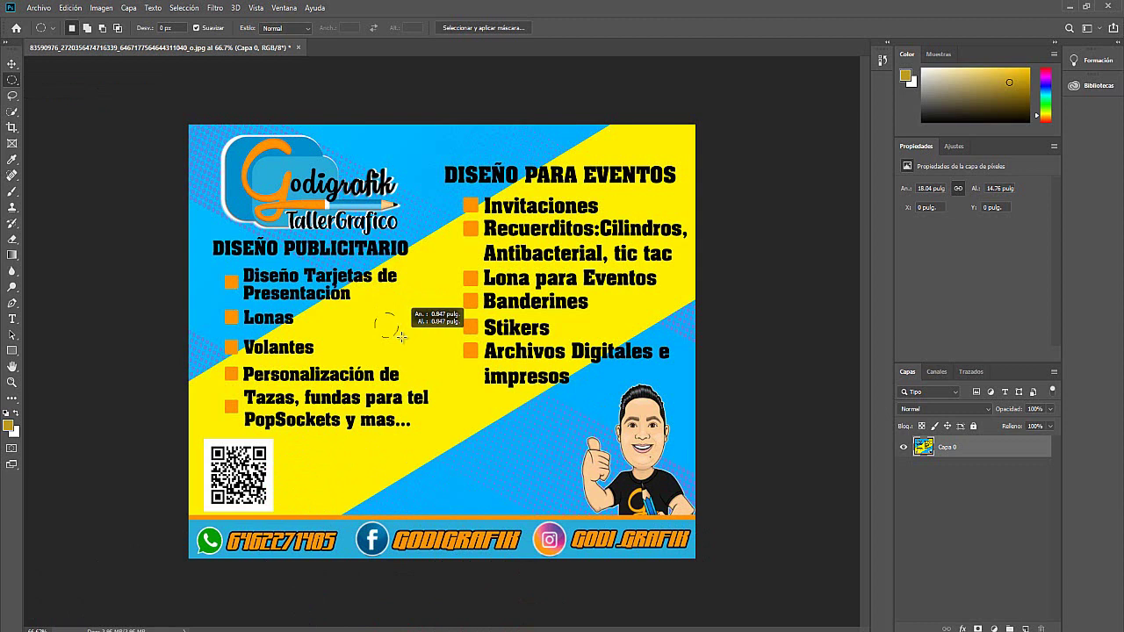
drag(402, 338, 517, 476)
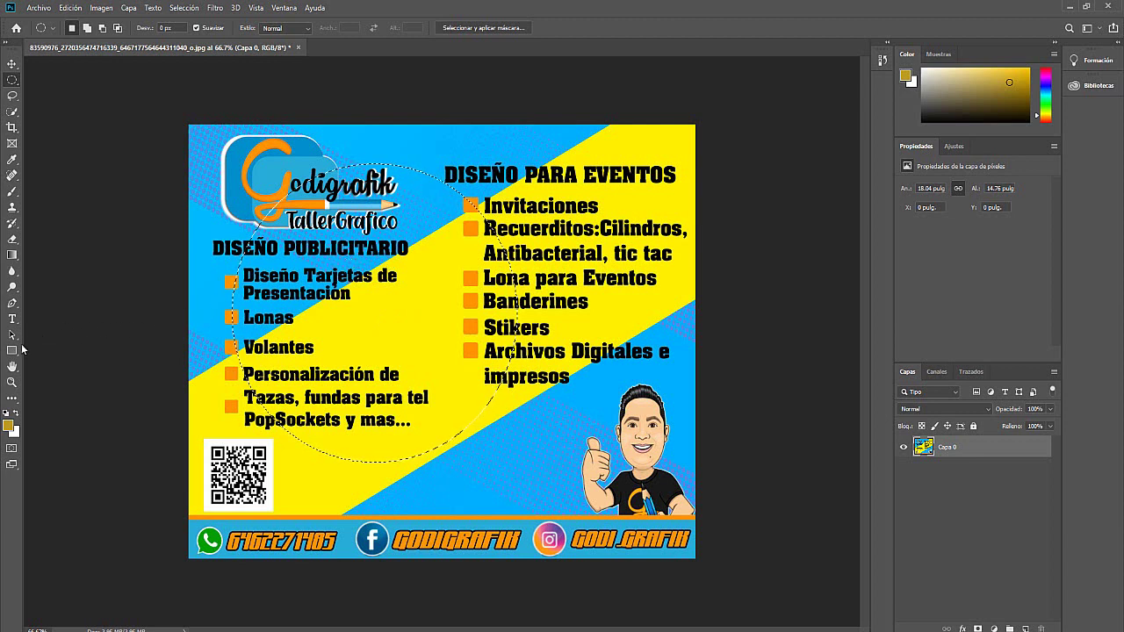
click(11, 255)
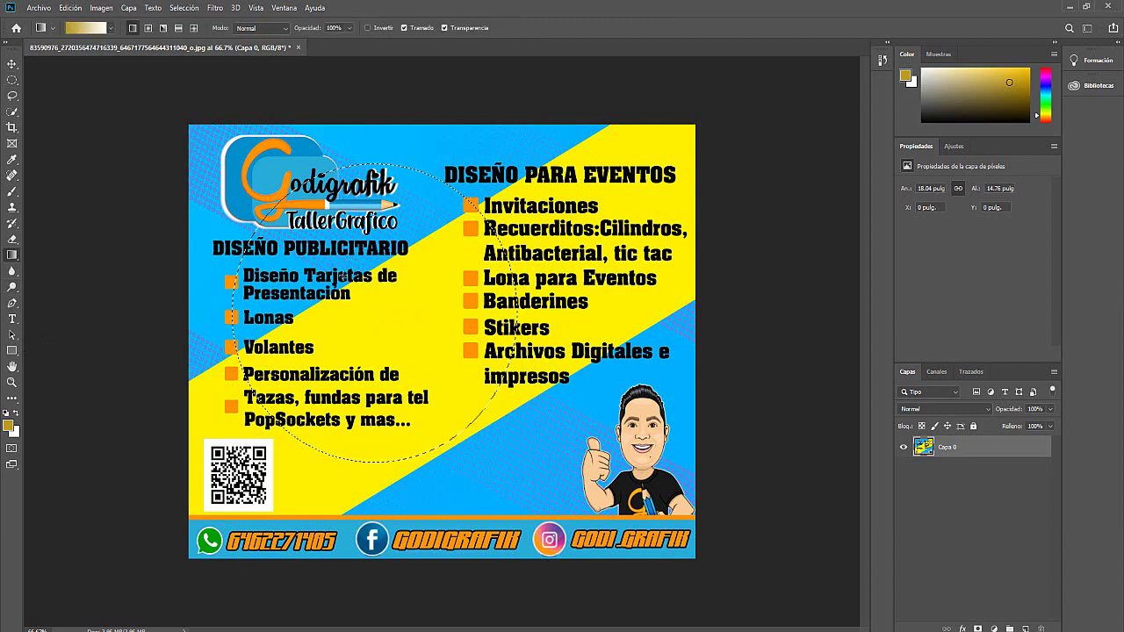
- Fill the elliptical selection with the gold foreground colour using the Paint Bucket
right_click(19, 260)
click(74, 266)
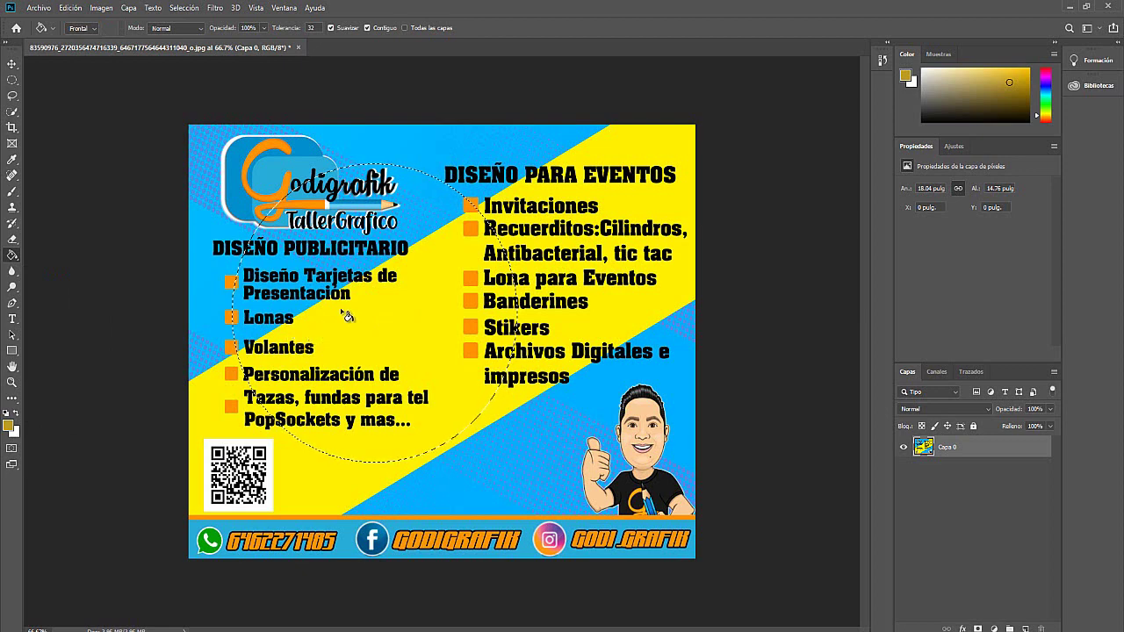
click(343, 315)
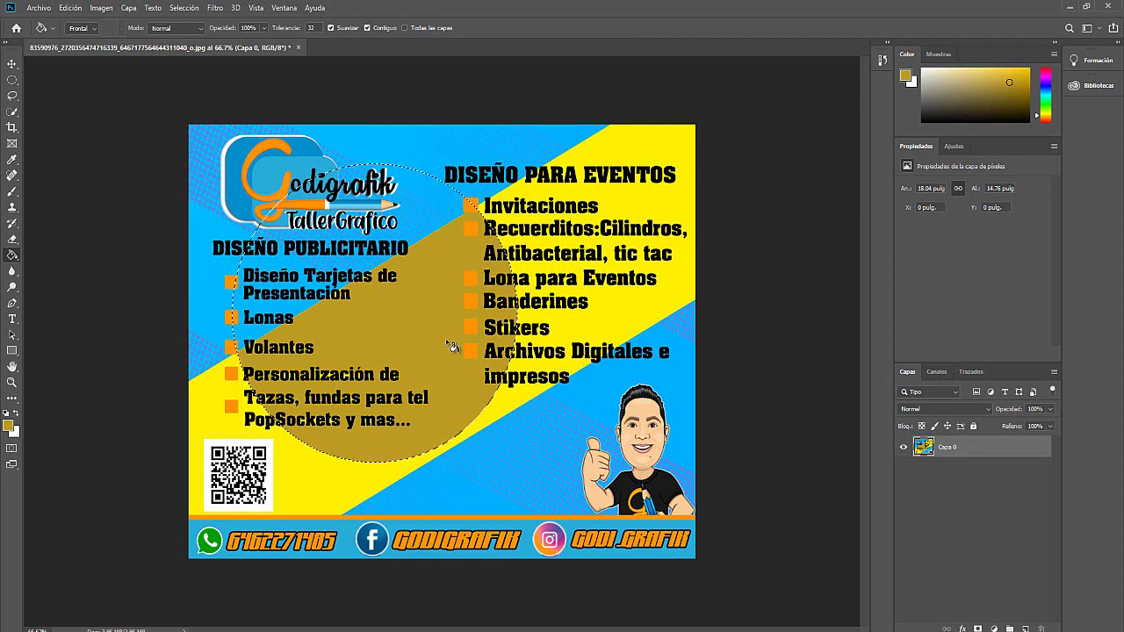
click(11, 65)
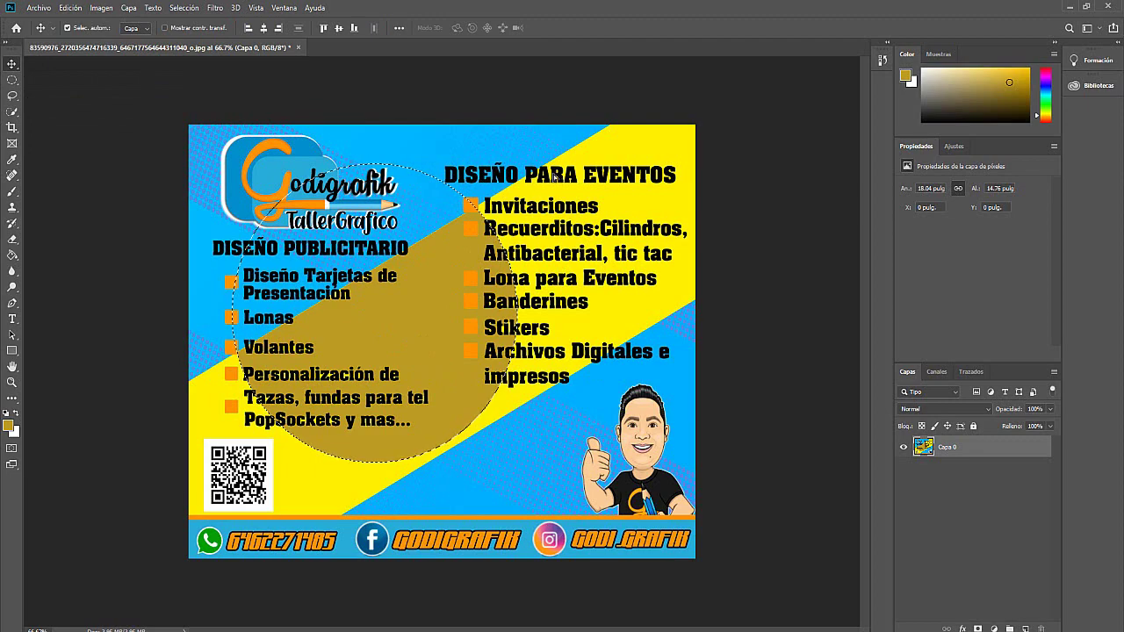
- Deselect and reselect the circle, then undo the gold fill to restore the flyer
mouse_move(573, 188)
mouse_down()
mouse_move(586, 189)
mouse_move(545, 175)
mouse_up()
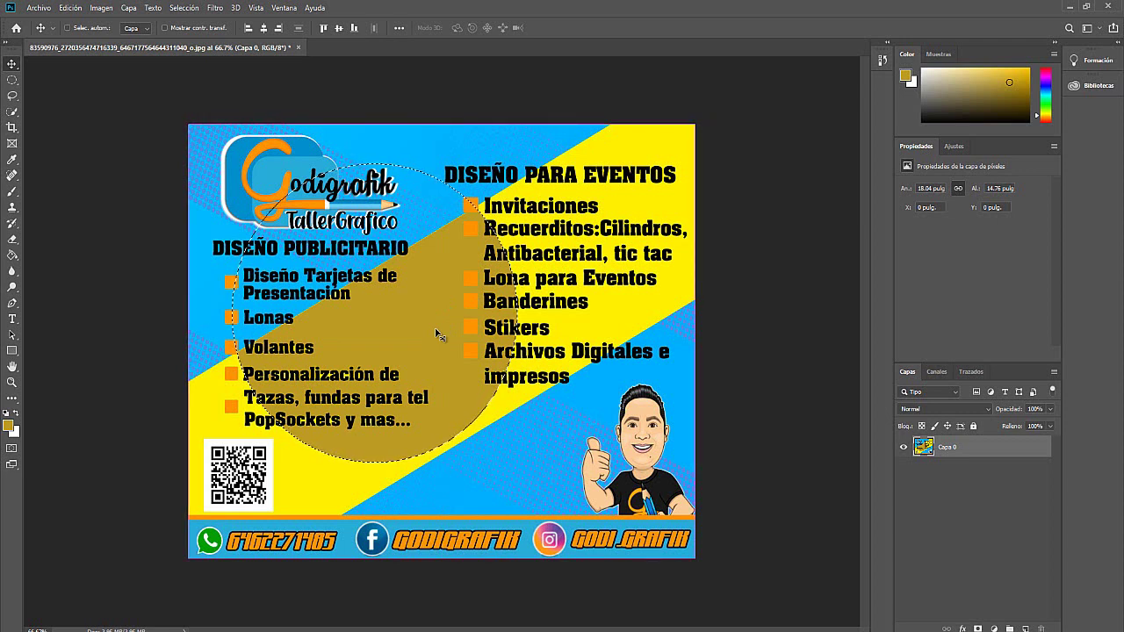
key(ctrl+d)
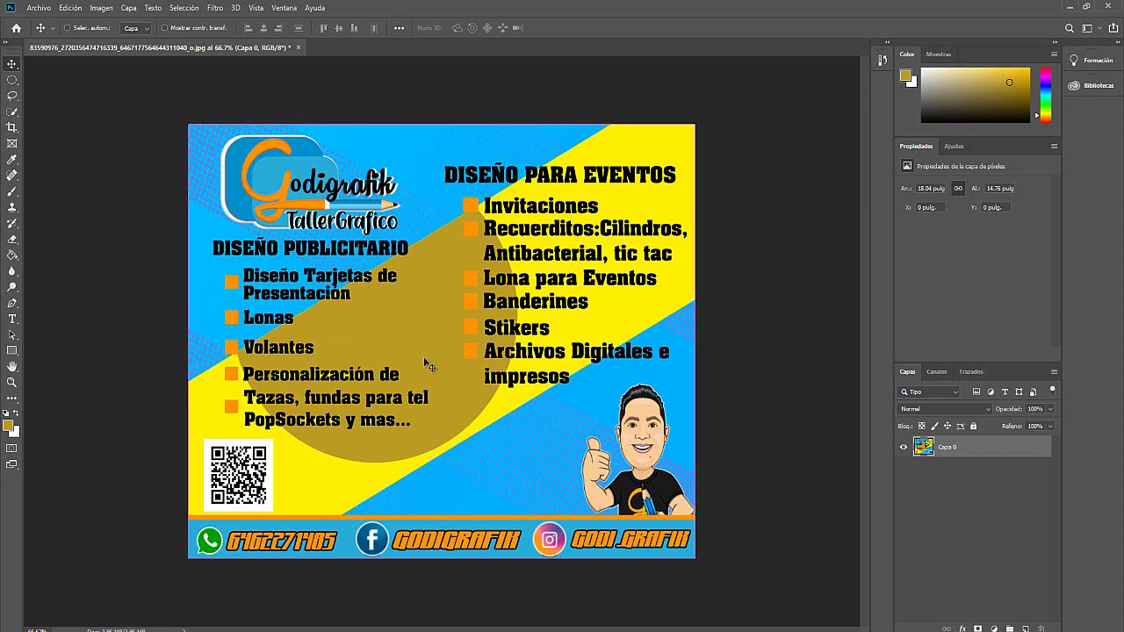
key(ctrl+shift+d)
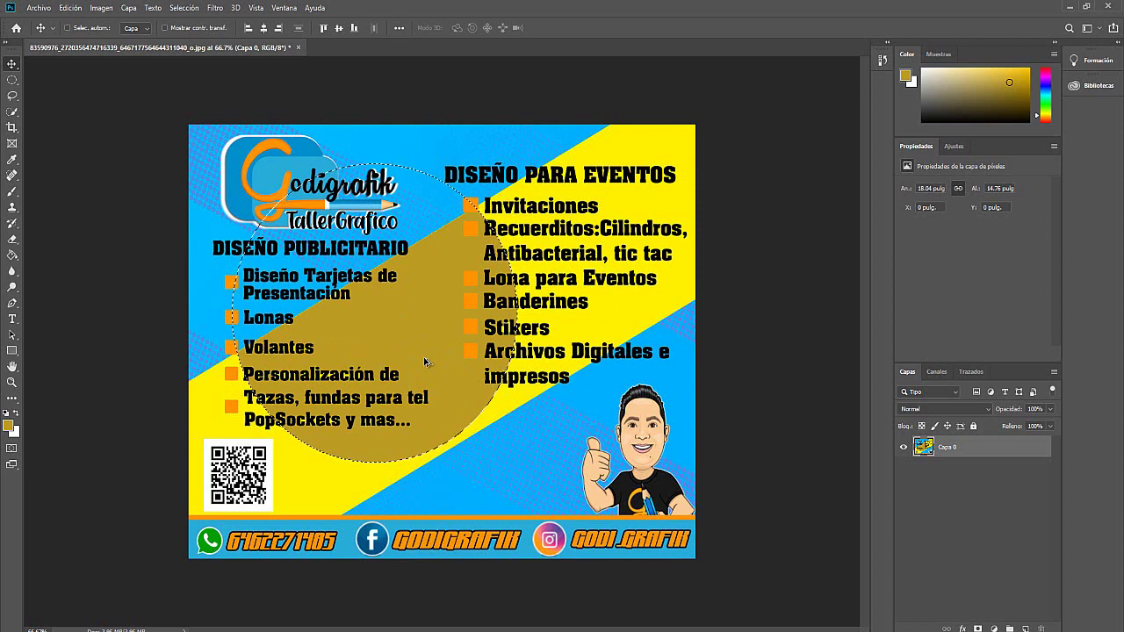
key(ctrl+d)
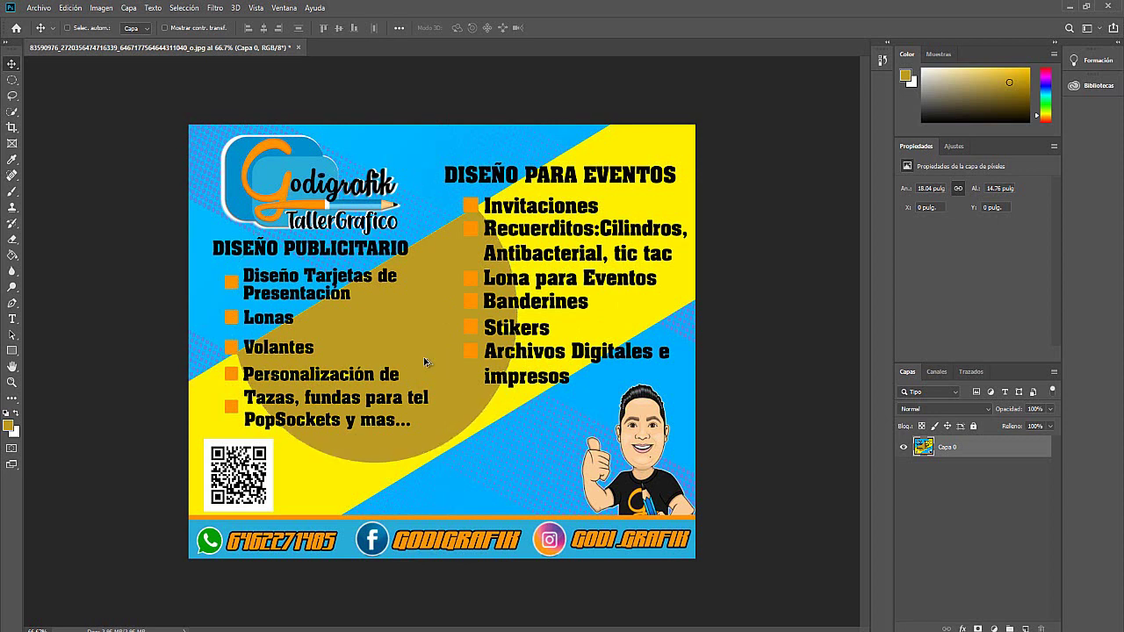
key(ctrl+shift+d)
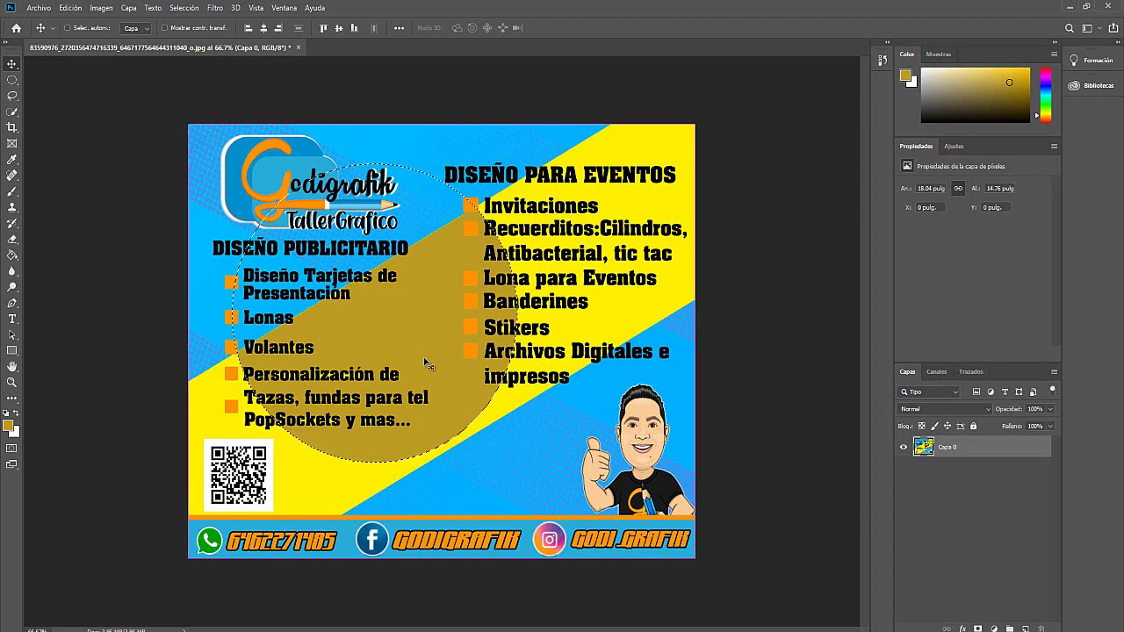
key(ctrl+z)
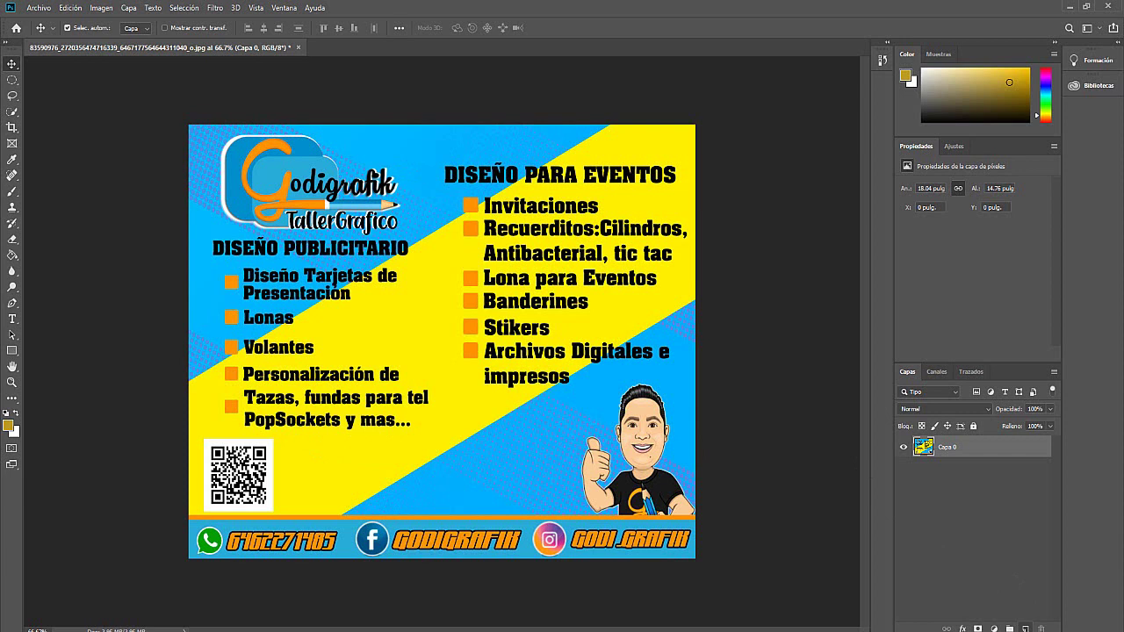
- Add new layer Capa 1 and paint a rectangular selection from the logo ochre
click(1025, 629)
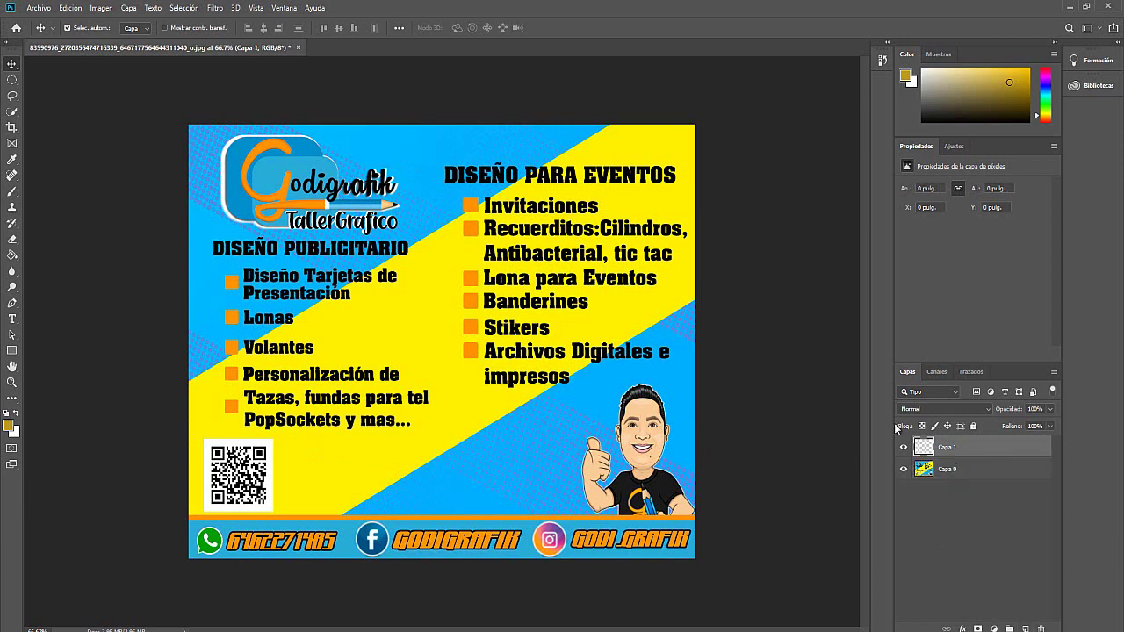
click(12, 79)
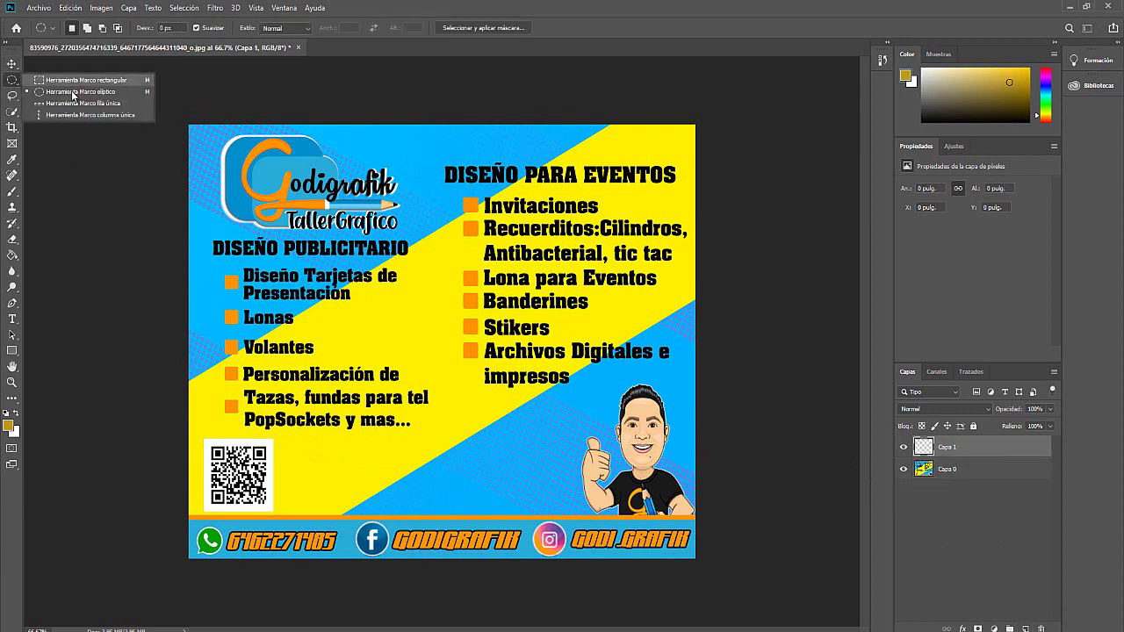
click(79, 80)
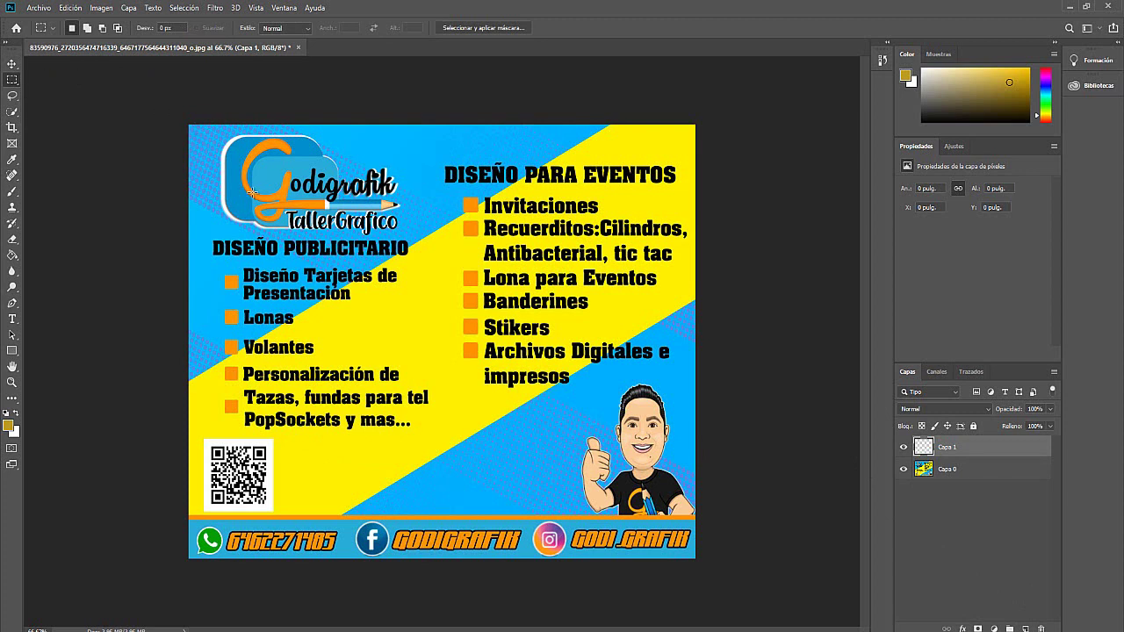
drag(252, 191, 535, 394)
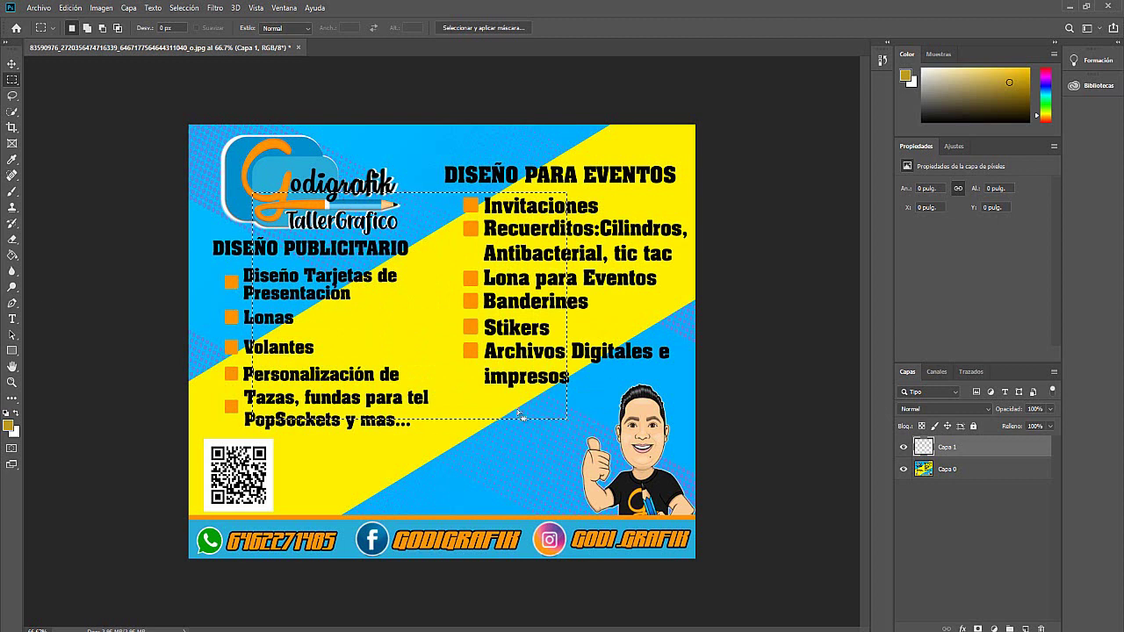
drag(535, 394, 568, 419)
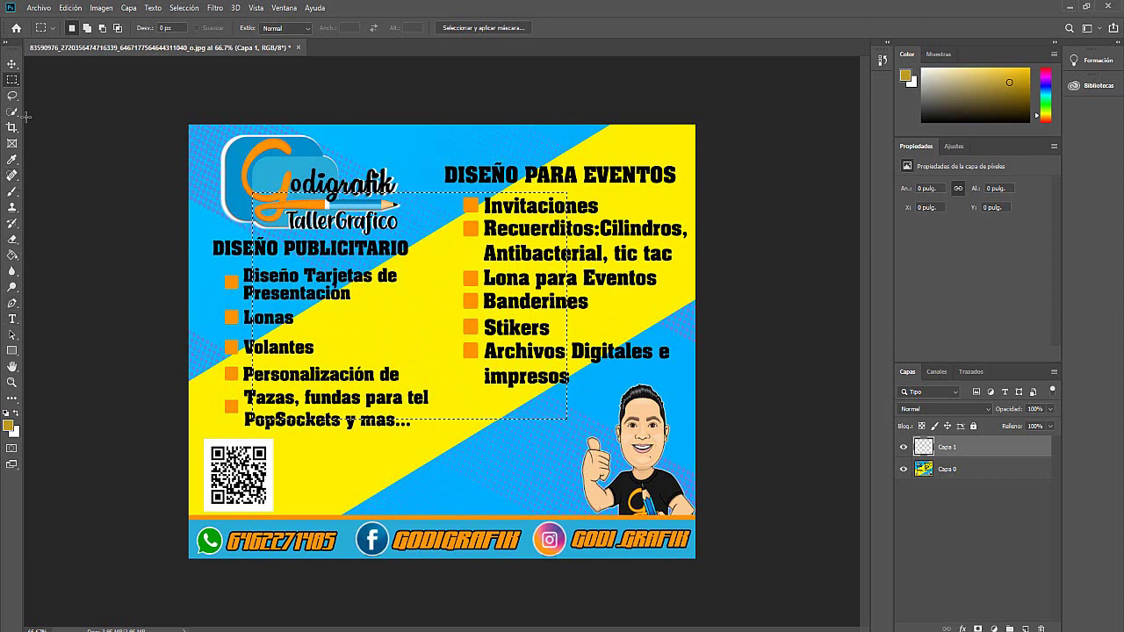
click(13, 192)
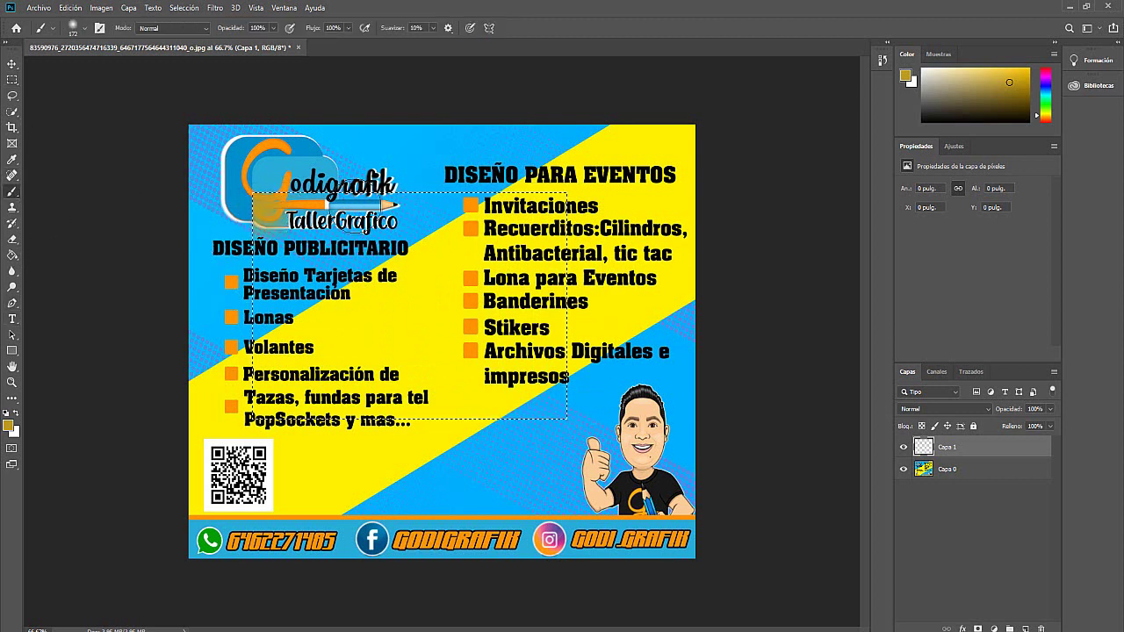
mouse_move(263, 211)
mouse_down()
mouse_move(602, 206)
mouse_move(348, 218)
mouse_move(330, 271)
mouse_move(543, 248)
mouse_move(347, 281)
mouse_move(572, 313)
mouse_move(264, 338)
mouse_move(536, 374)
mouse_move(263, 396)
mouse_move(556, 410)
mouse_move(271, 389)
mouse_move(543, 408)
mouse_move(557, 238)
mouse_move(293, 214)
mouse_move(276, 376)
mouse_move(276, 289)
mouse_up()
- Deselect and shift the ochre rectangle, then undo back to an empty Capa 1
key(v)
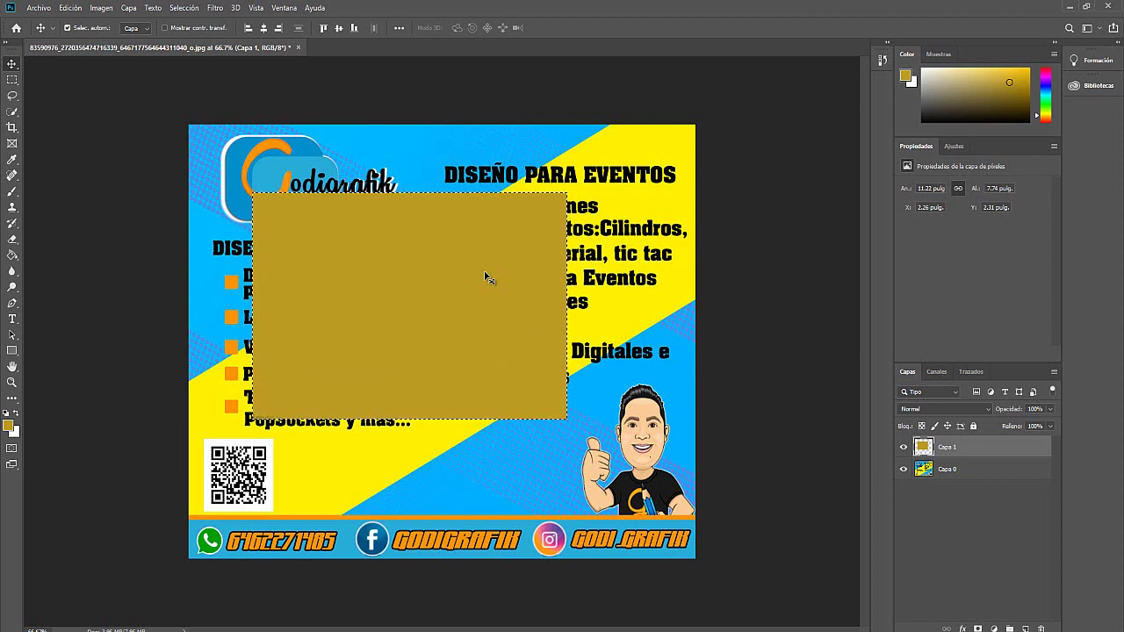
key(ctrl+d)
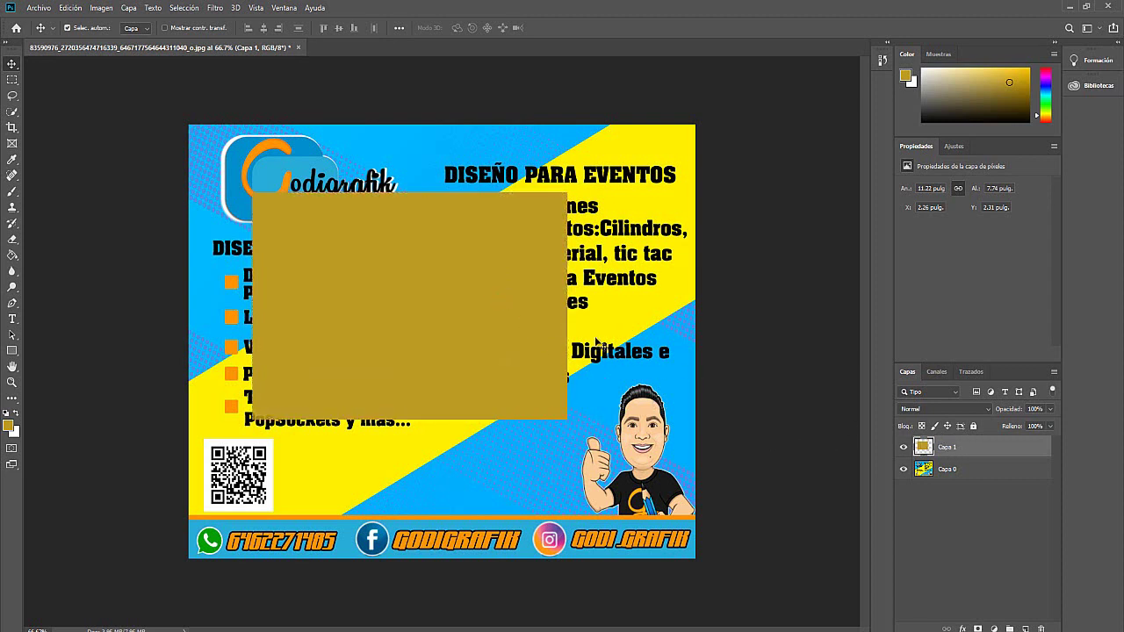
drag(494, 326, 512, 300)
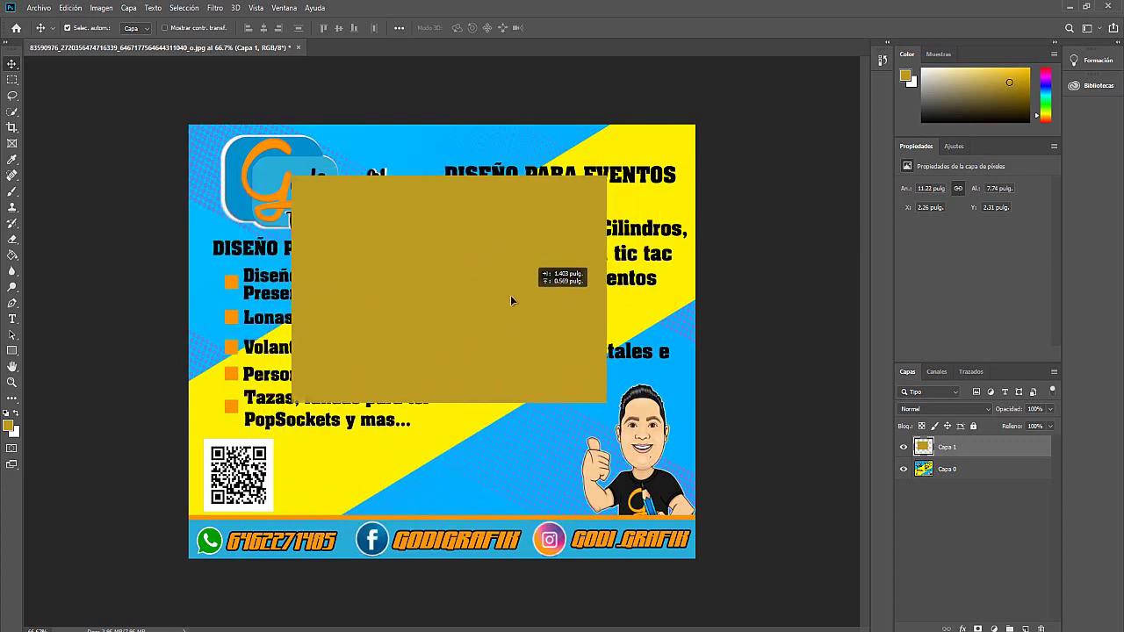
drag(510, 297, 496, 293)
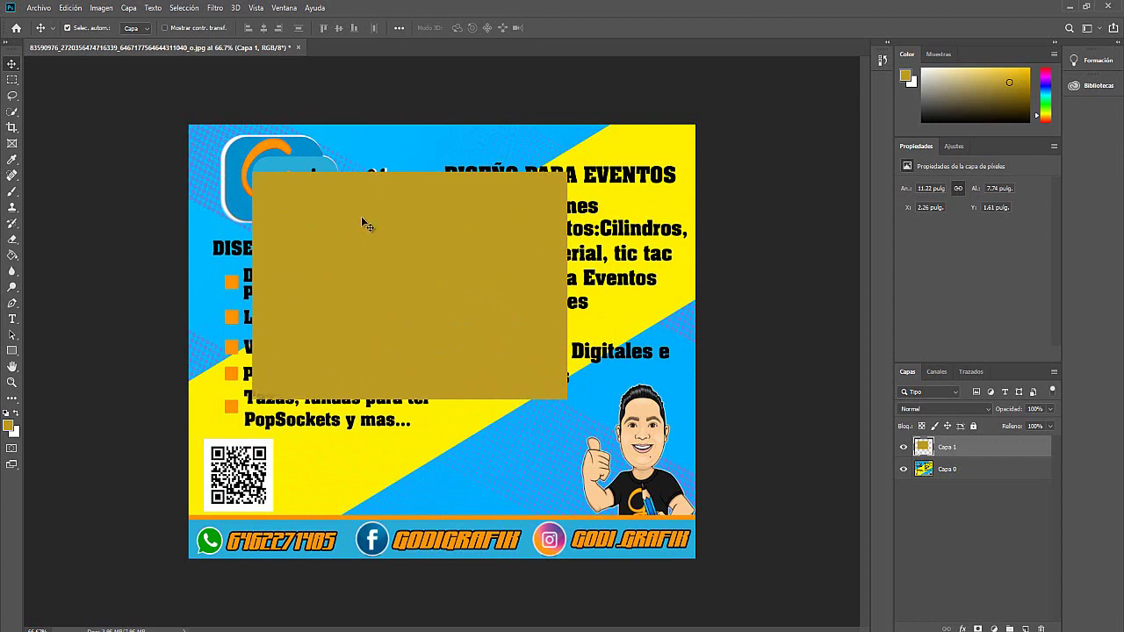
key(ctrl+z)
key(ctrl+z)
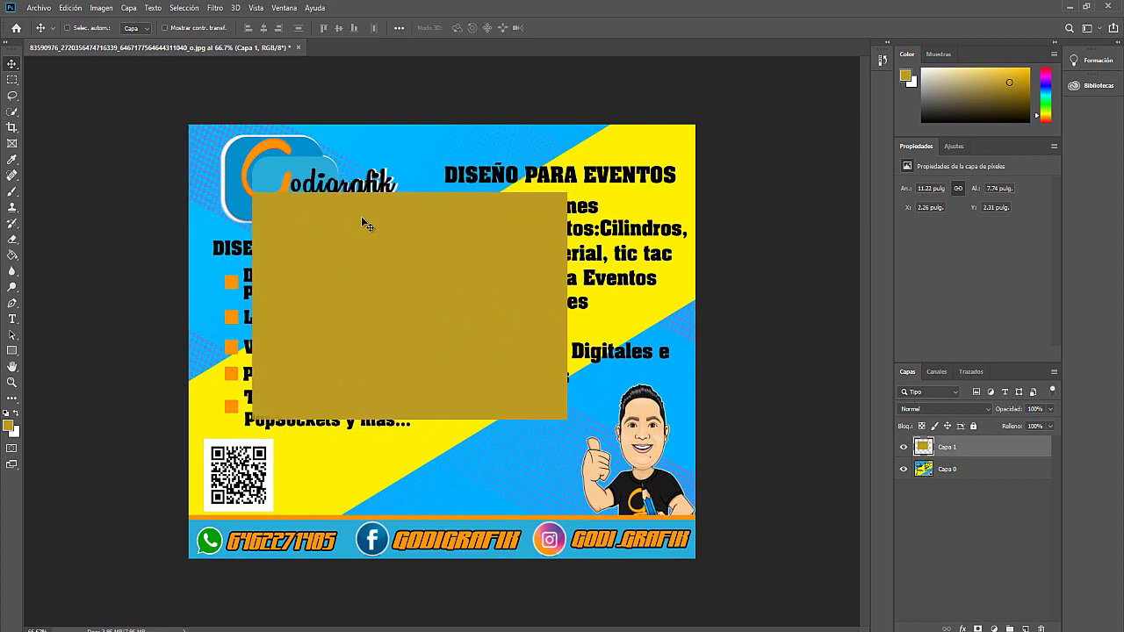
key(ctrl+z)
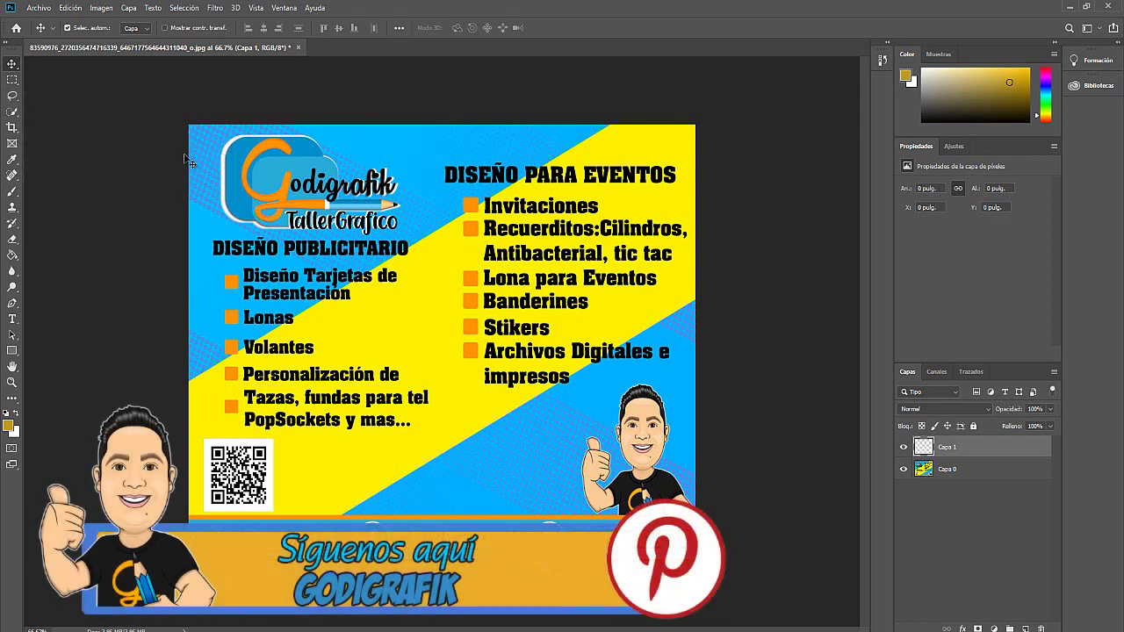
- Select the DISEÑO PARA EVENTOS heading on Capa 0, cut it, then undo the cut
click(18, 81)
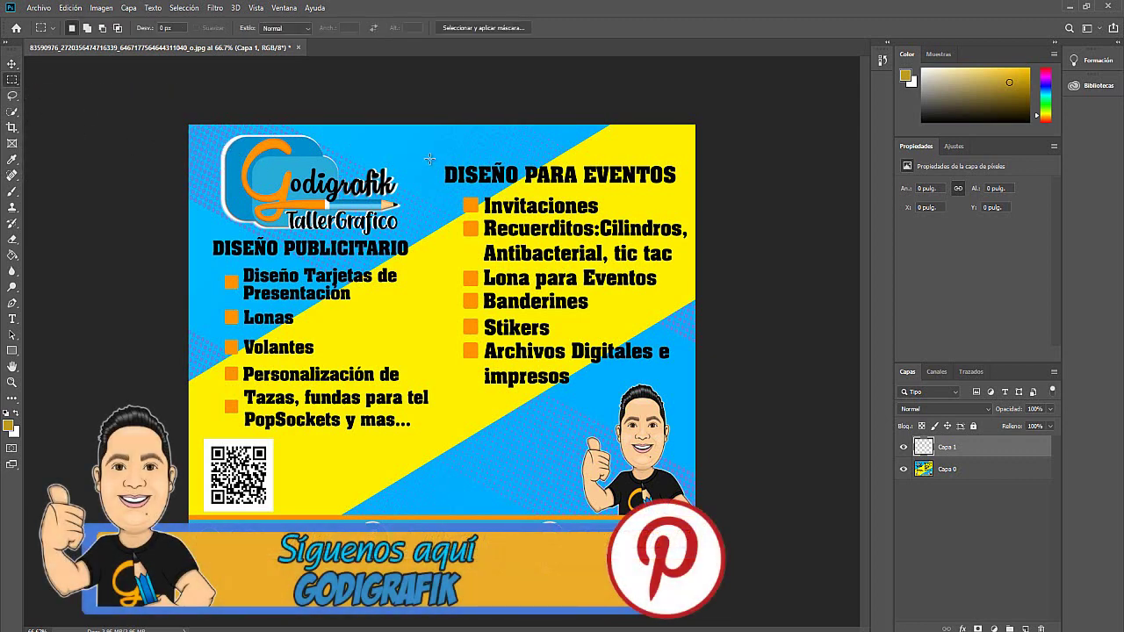
drag(442, 158, 682, 190)
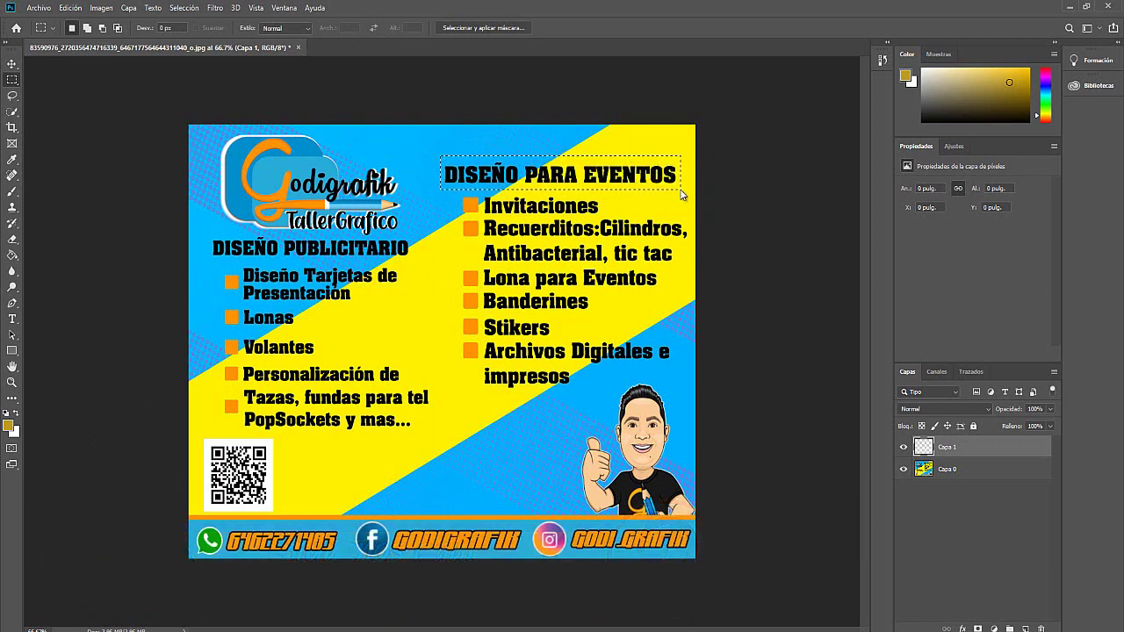
key(ctrl+x)
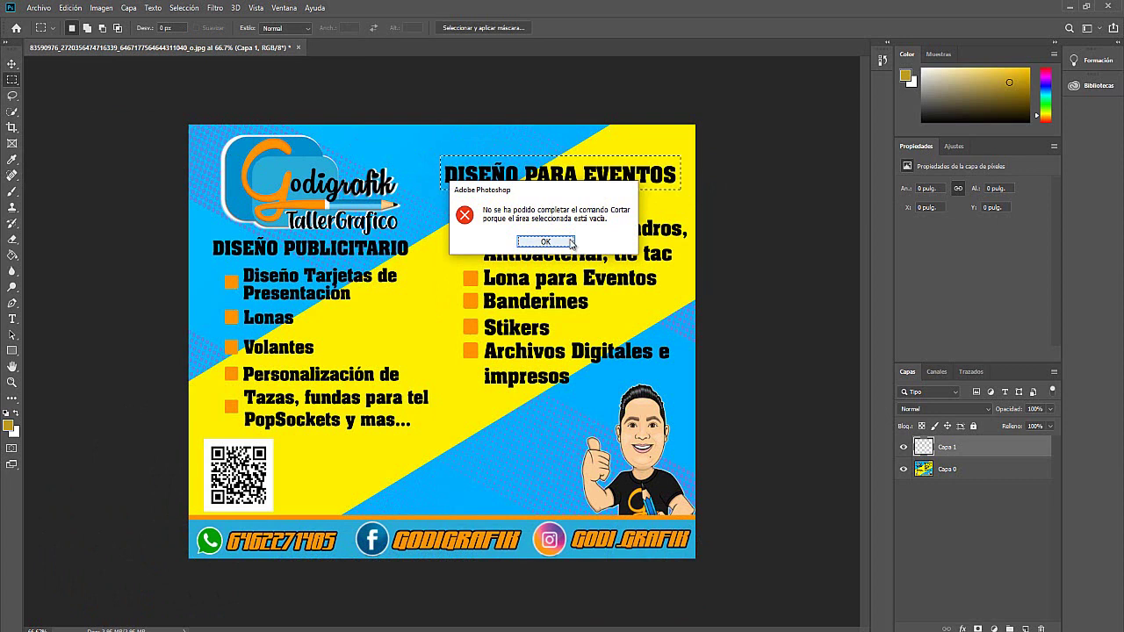
click(546, 242)
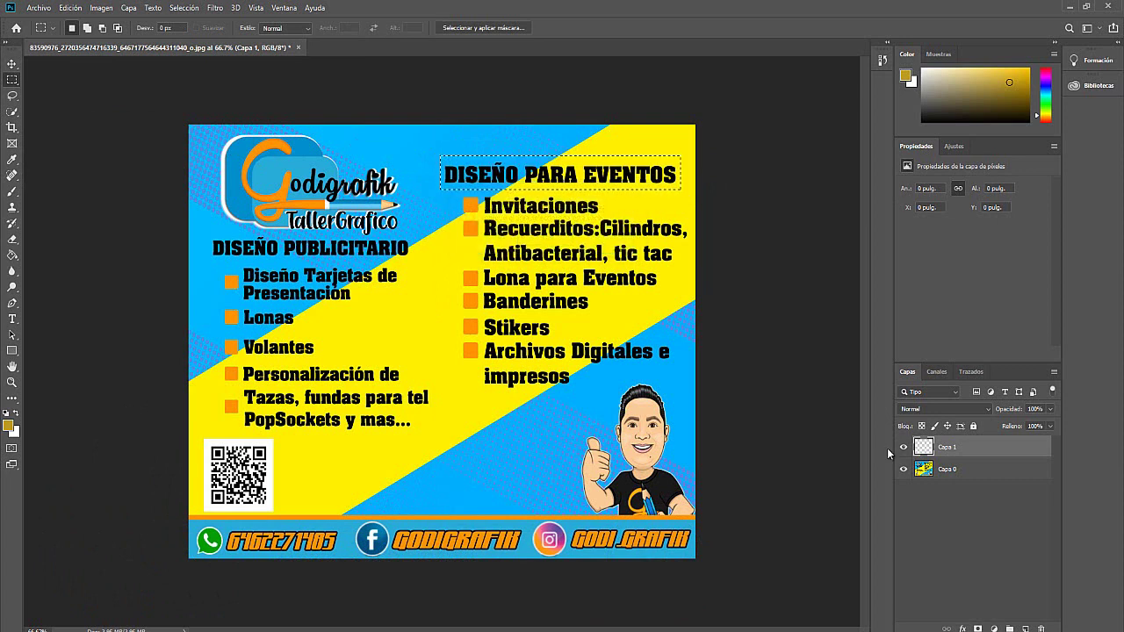
click(954, 471)
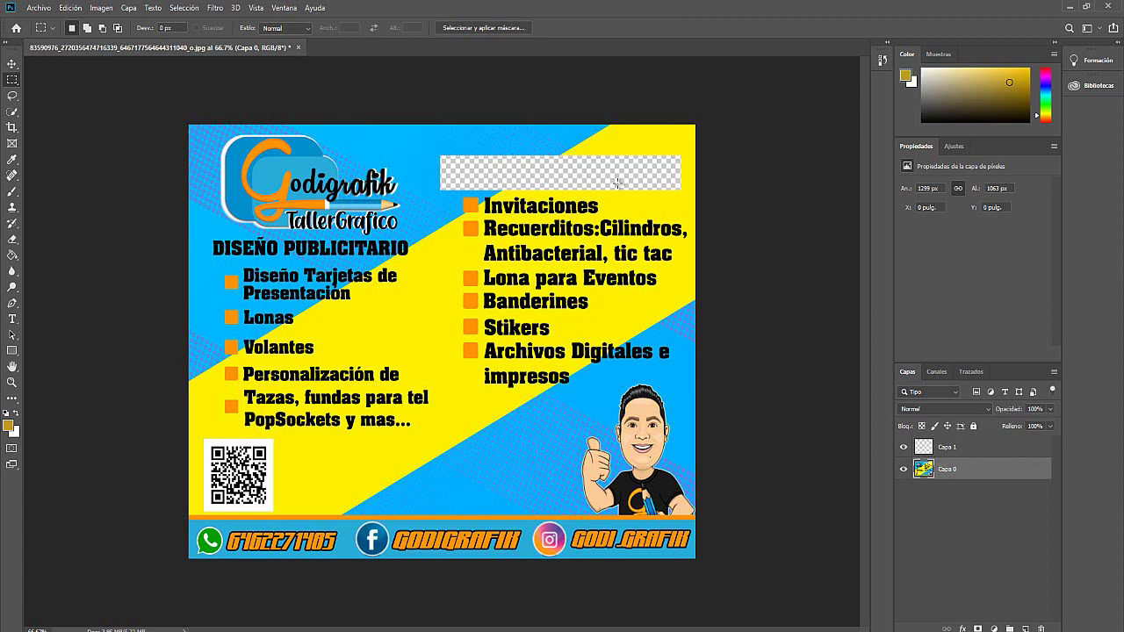
key(ctrl+z)
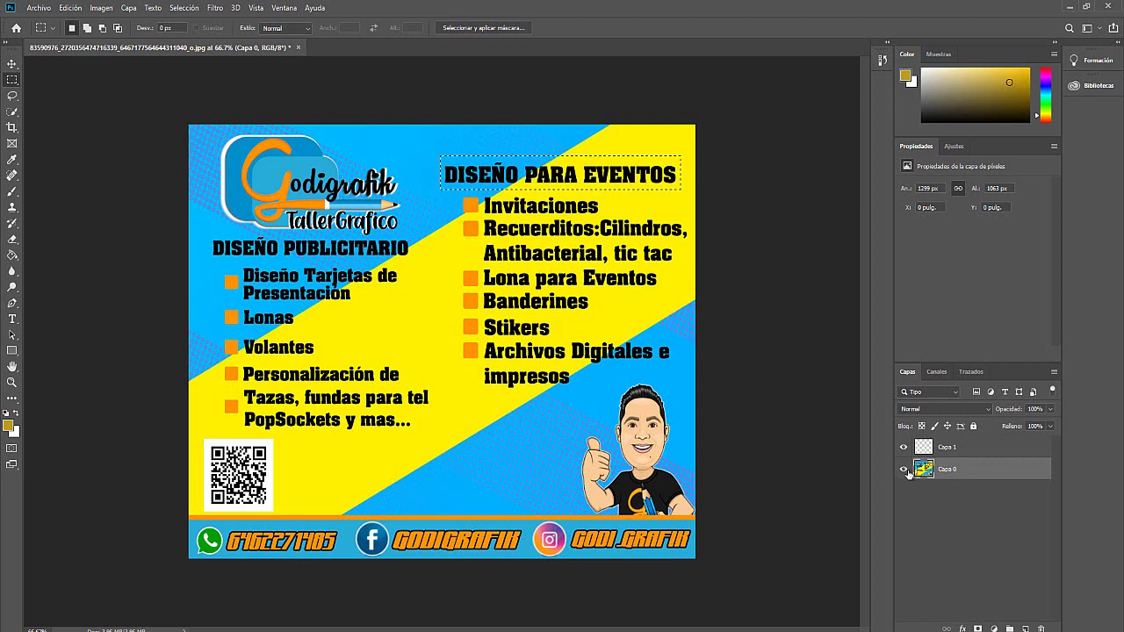
- Copy the heading to Capa 2, delete Capa 2 and Capa 1, and show Capa 0
click(902, 471)
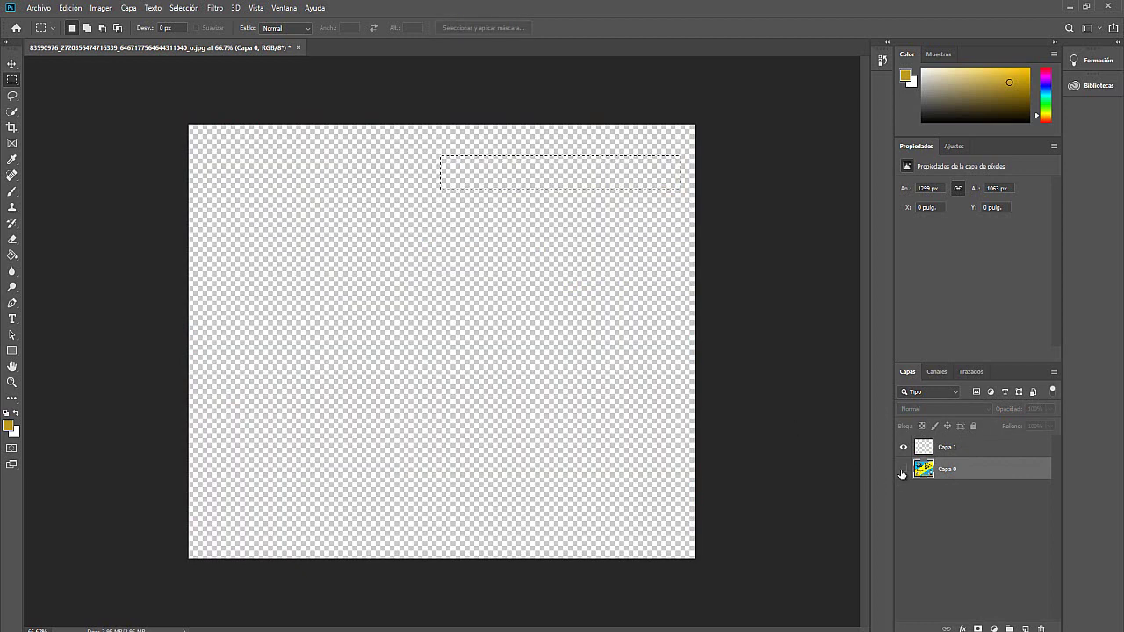
key(ctrl+j)
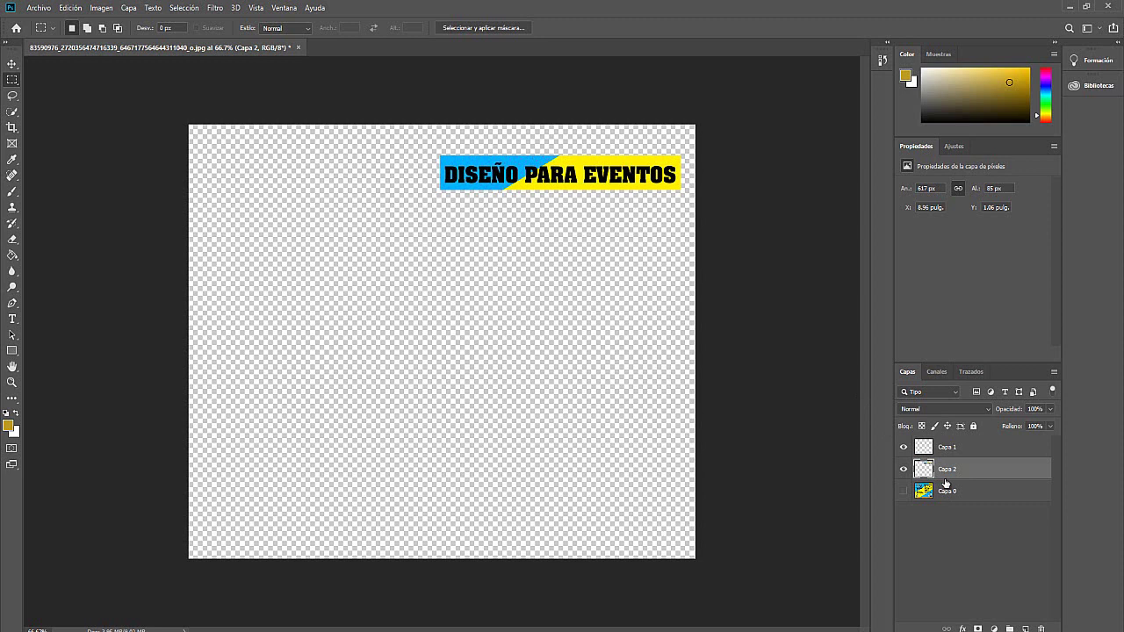
drag(943, 473, 926, 469)
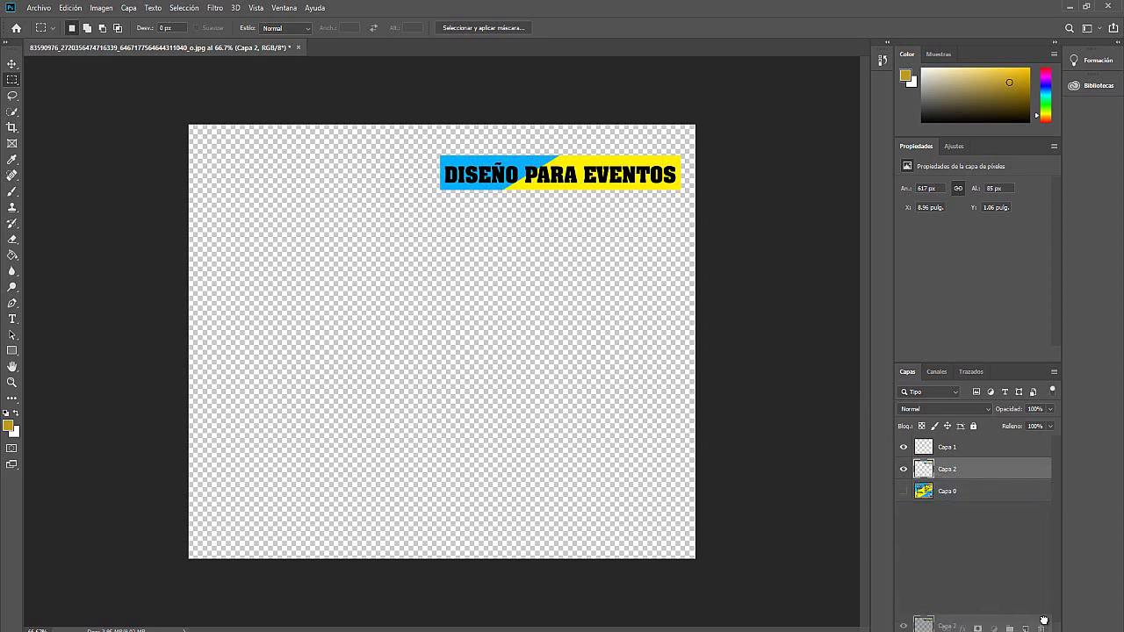
drag(924, 469, 1042, 629)
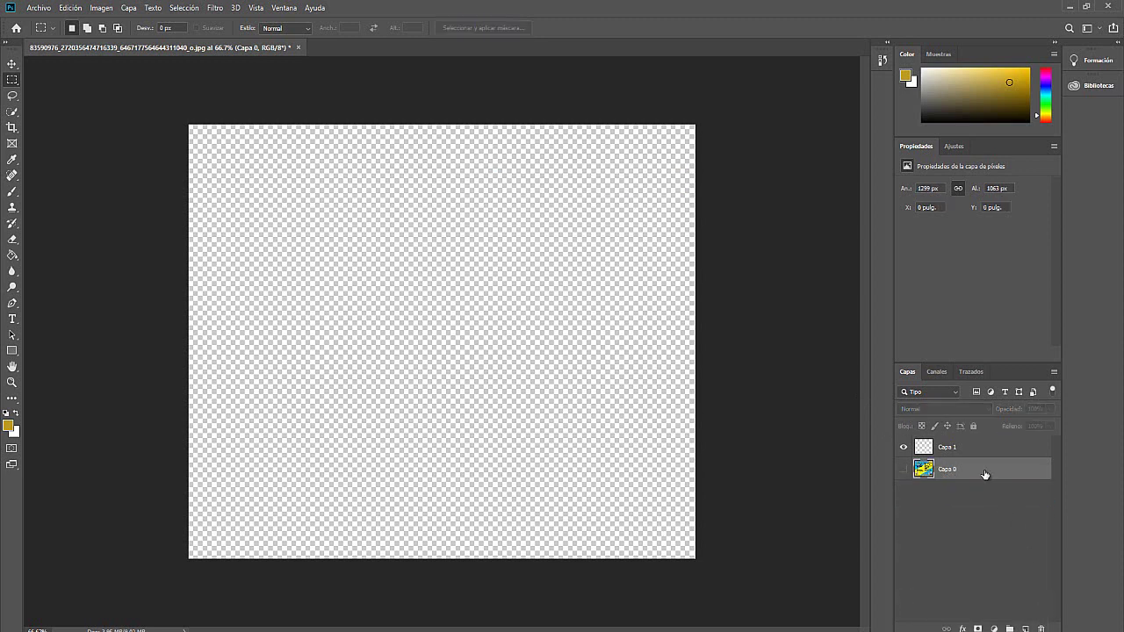
drag(984, 459, 1043, 629)
click(904, 448)
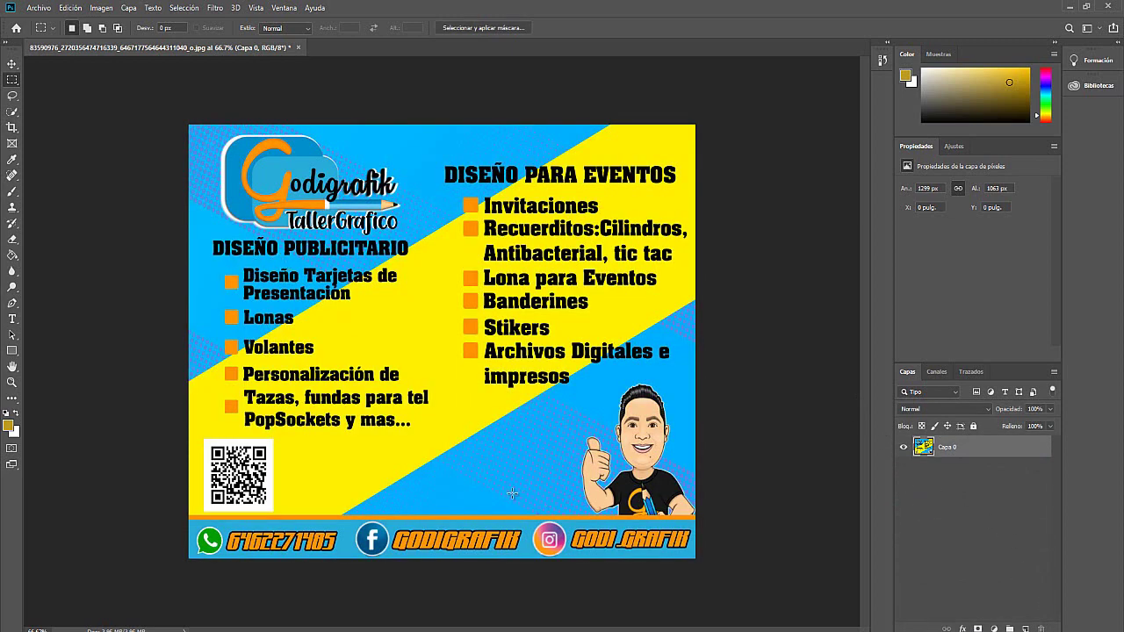
- Cancel the Magnetic Lasso outlines along the diagonal and character, then switch to Quick Selection
click(17, 101)
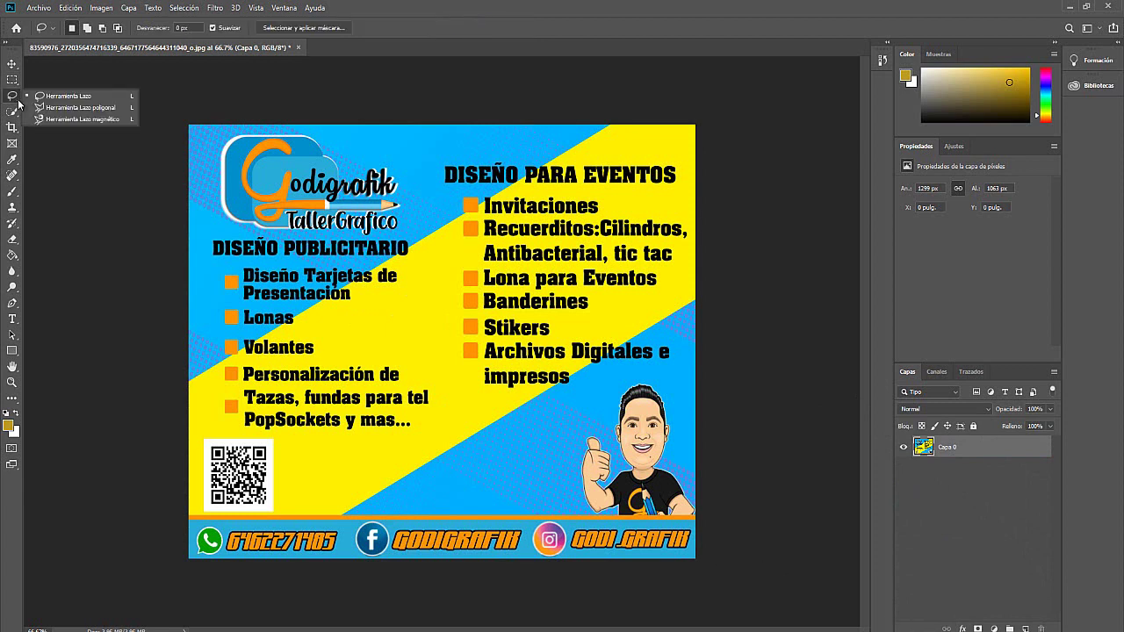
click(68, 120)
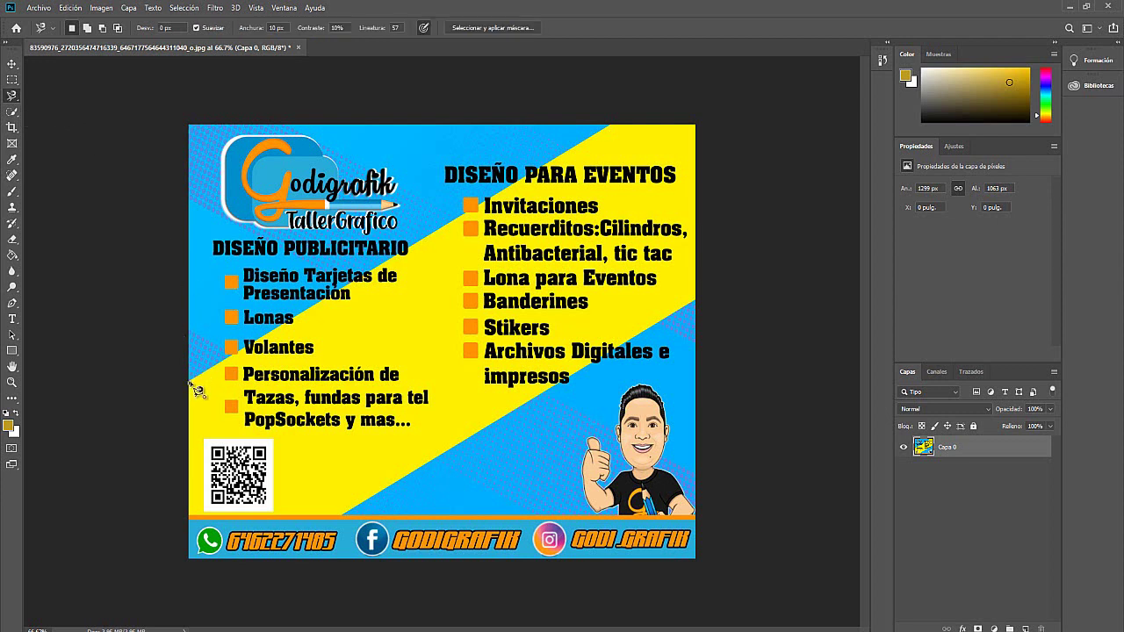
click(190, 383)
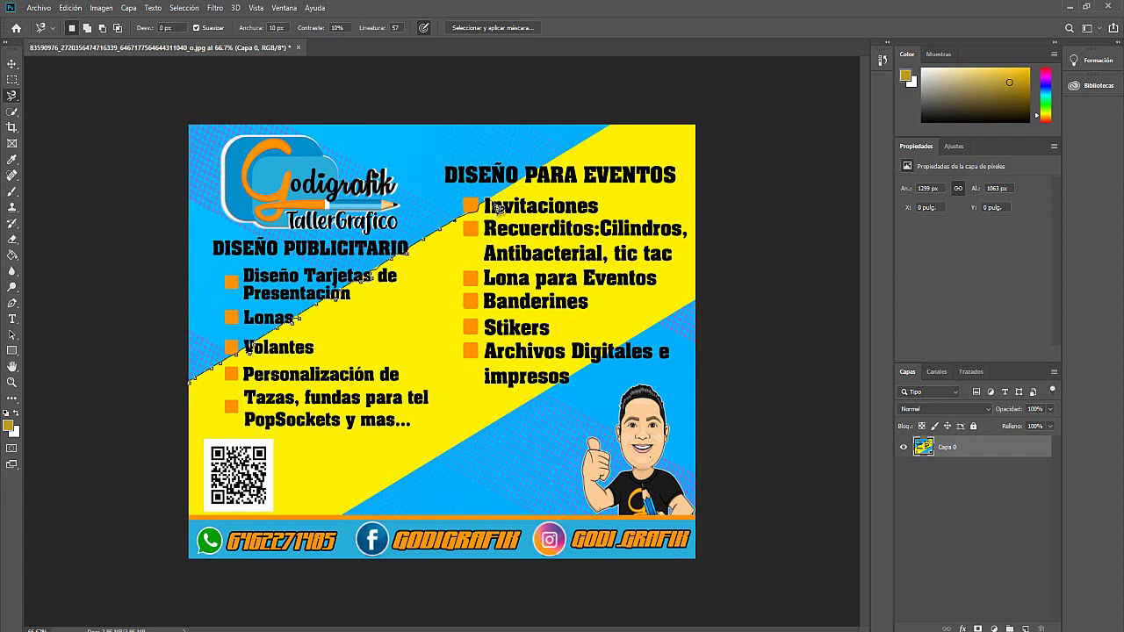
key(Escape)
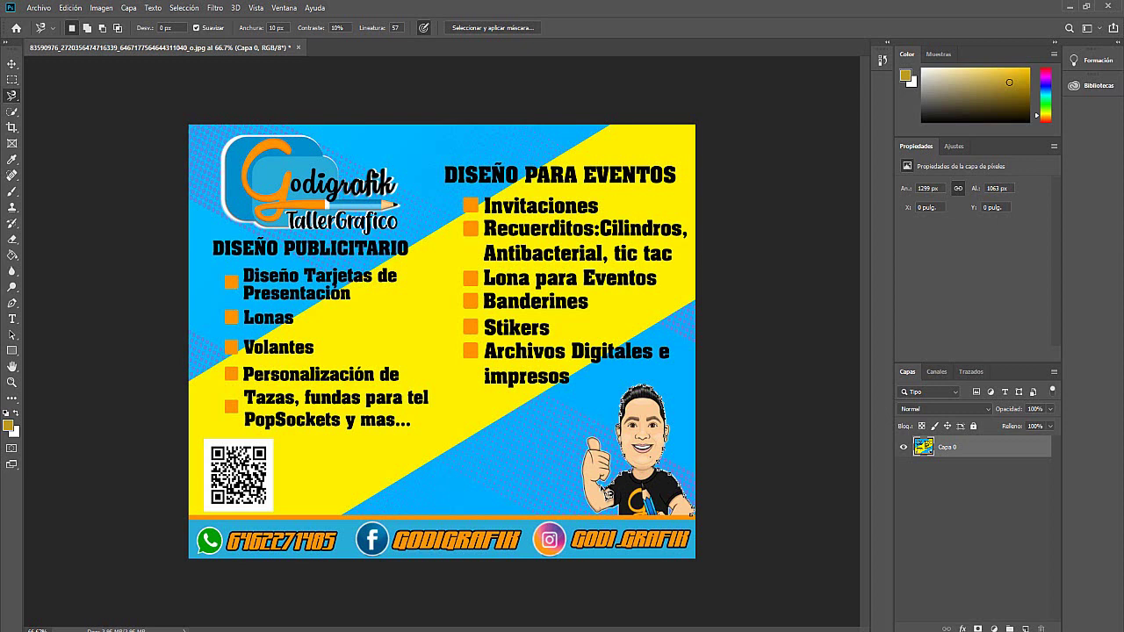
key(Escape)
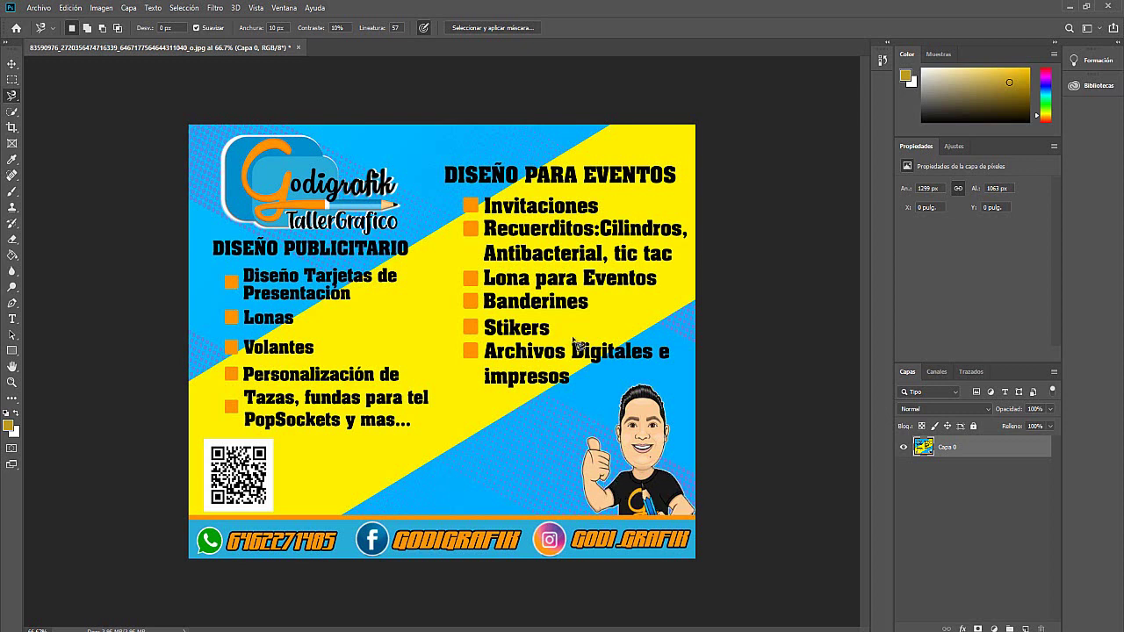
click(11, 112)
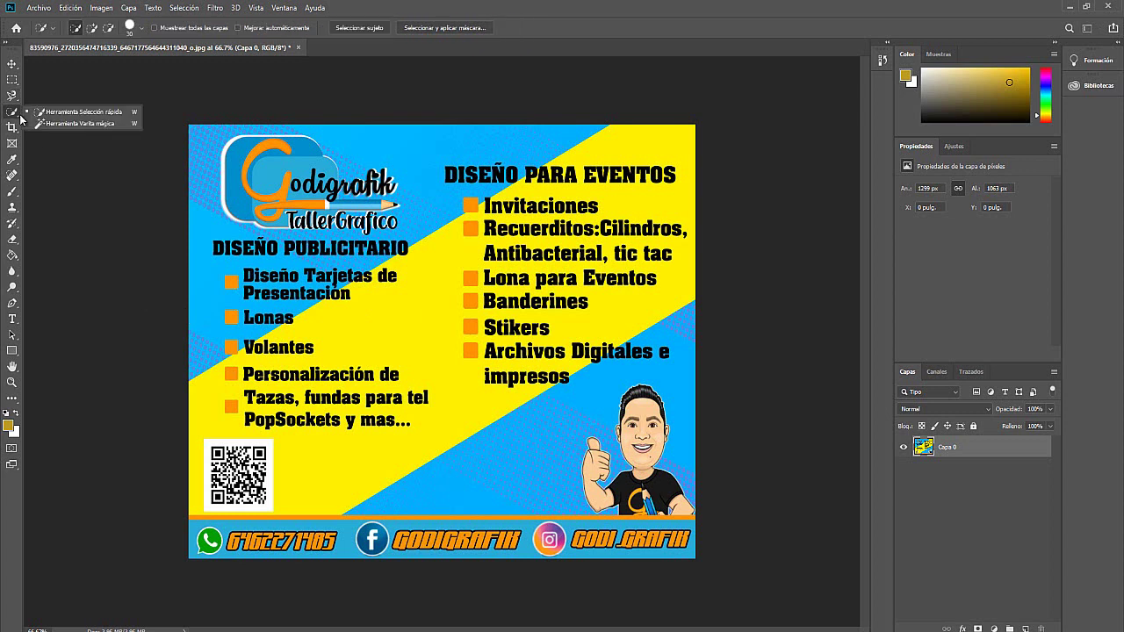
click(71, 123)
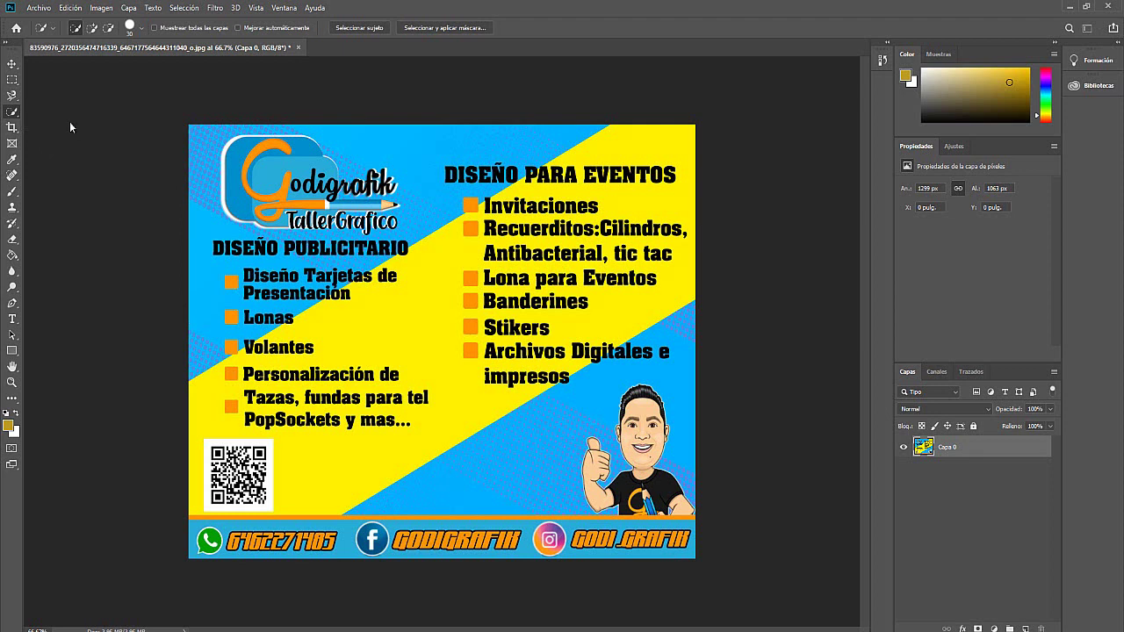
click(12, 95)
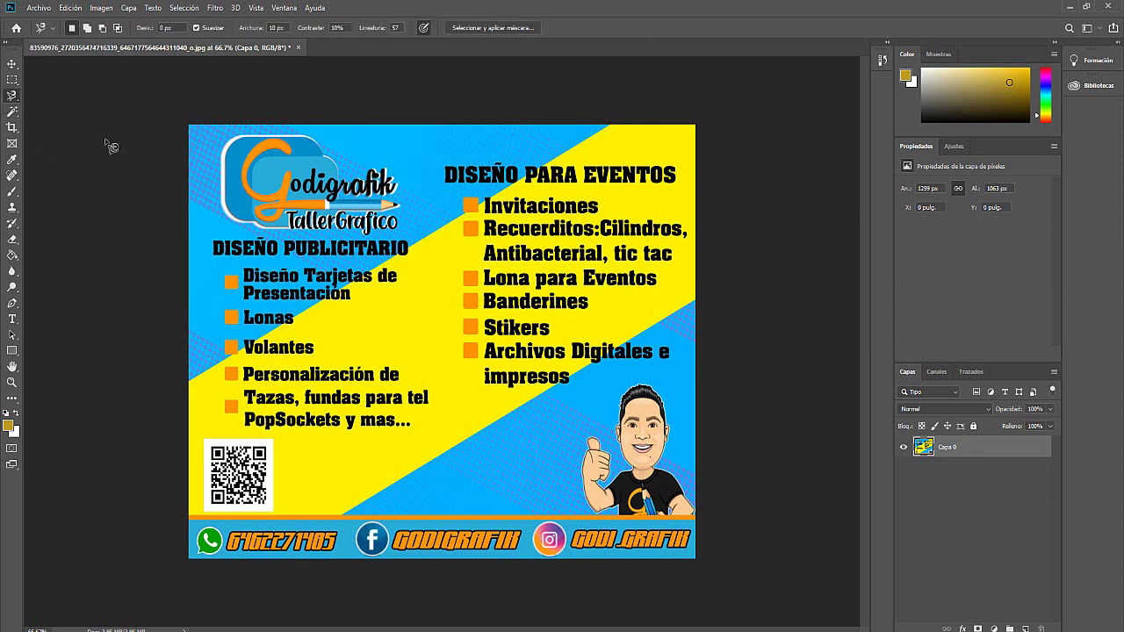
click(13, 113)
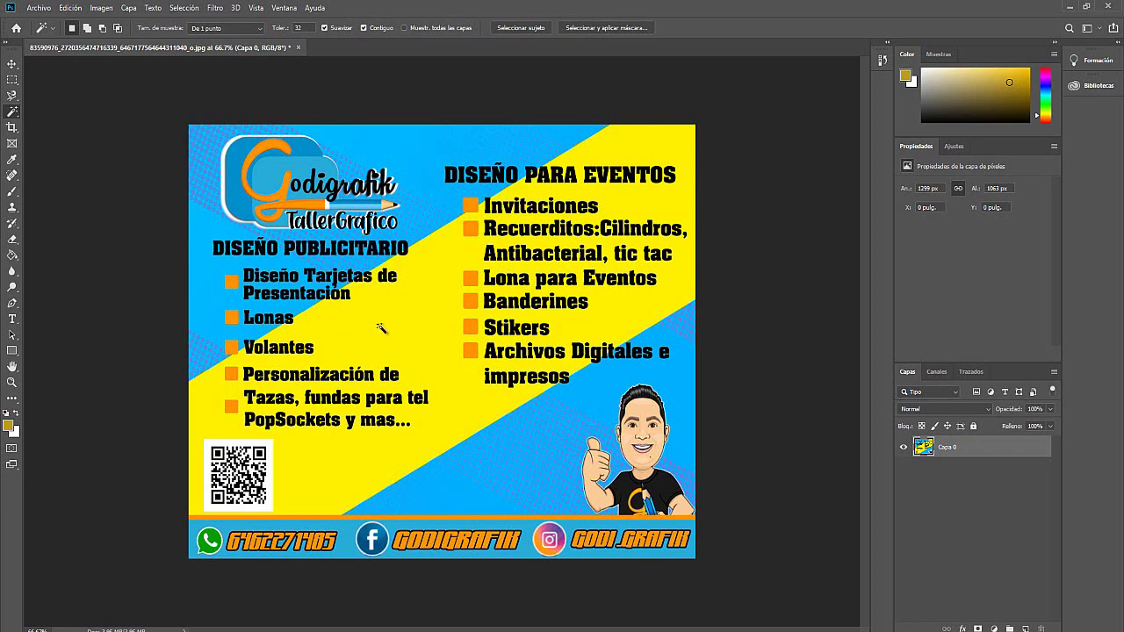
click(381, 329)
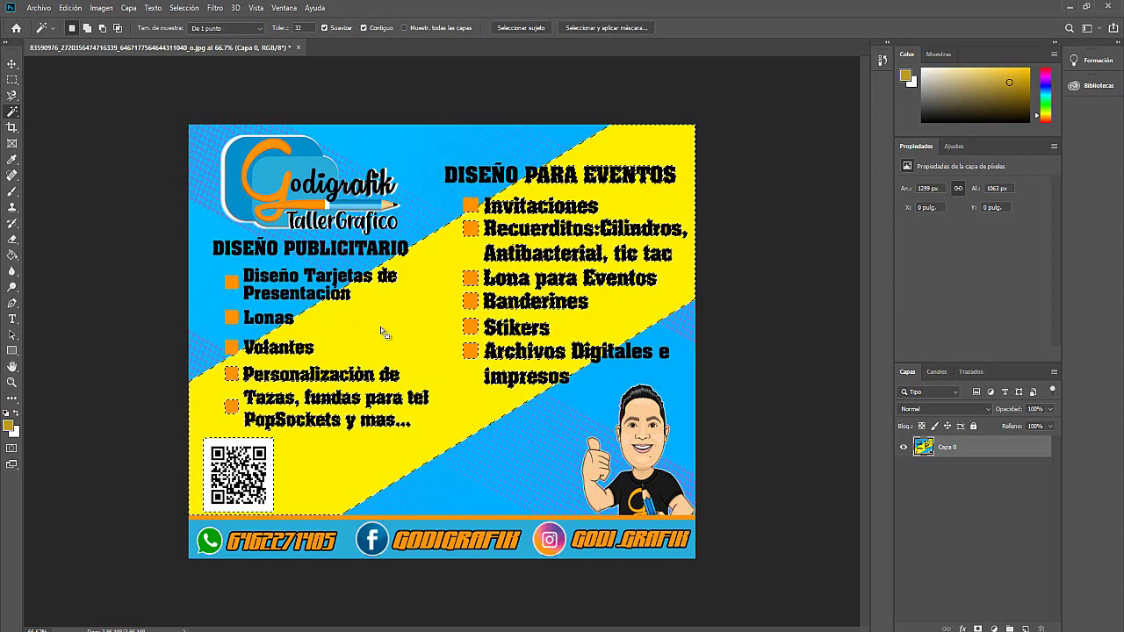
key(Delete)
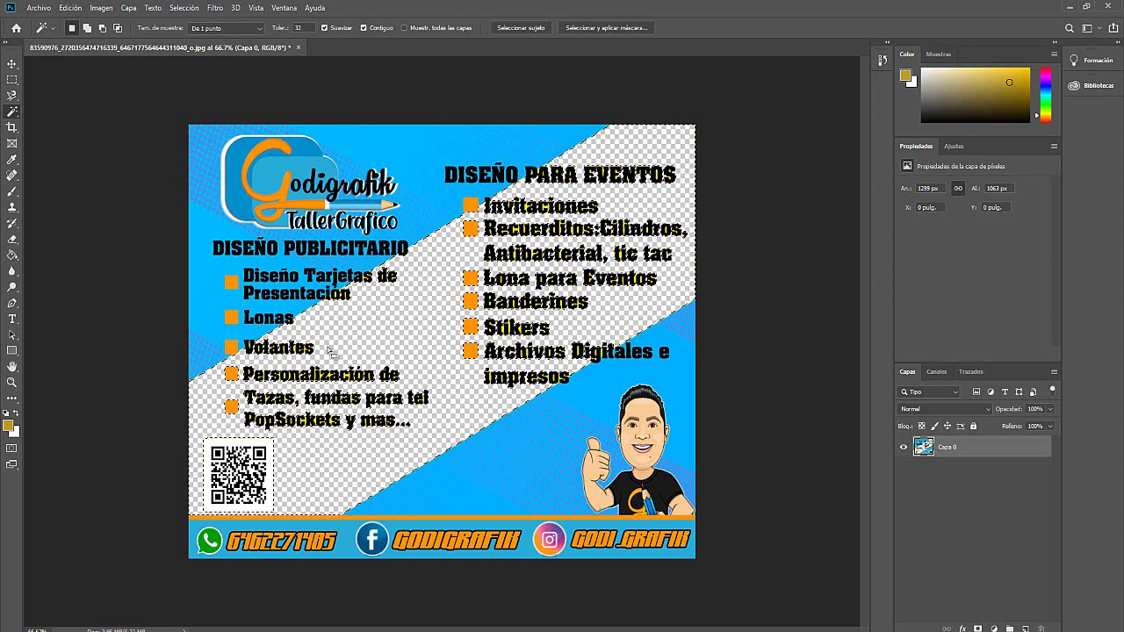
scroll(332, 359, up, 2)
scroll(331, 351, up, 1)
scroll(329, 349, up, 2)
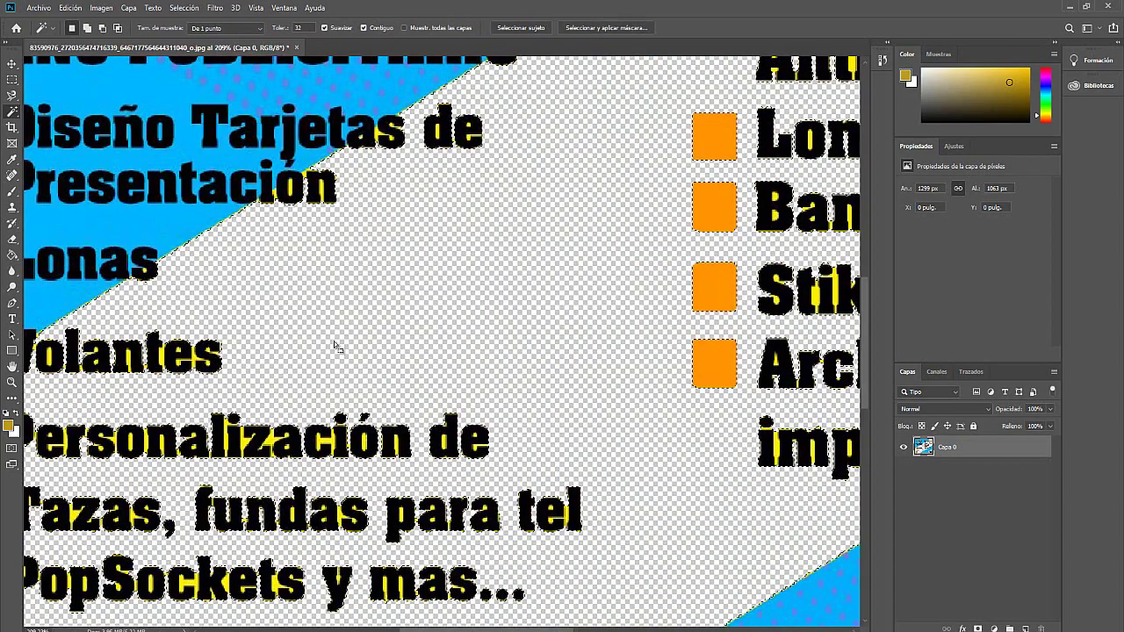
click(321, 189)
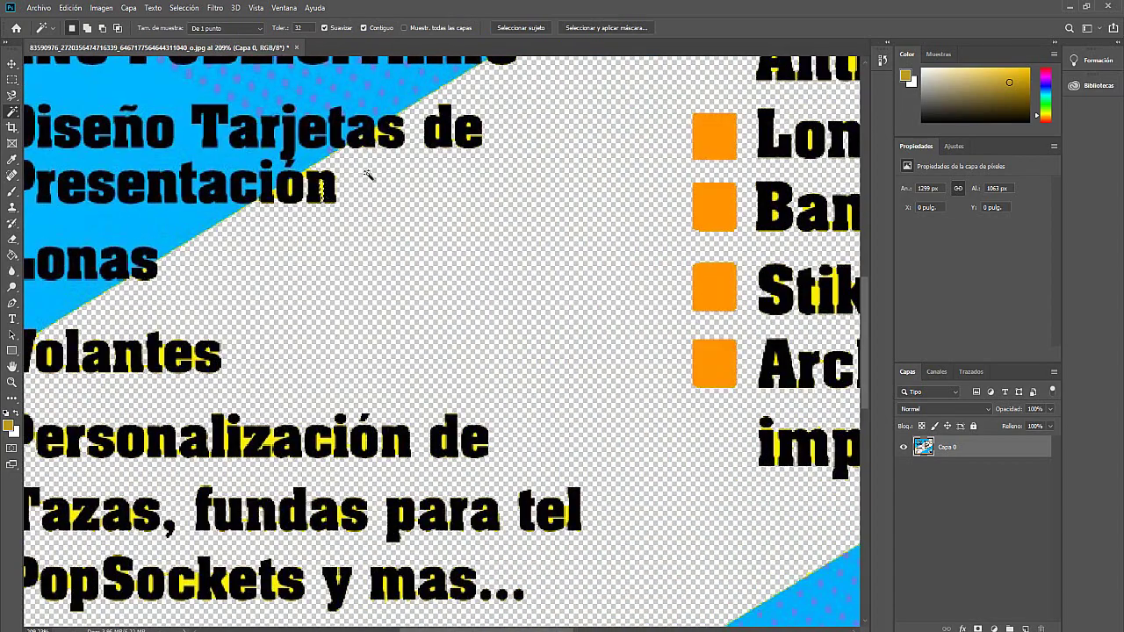
click(437, 129)
shift+click(293, 190)
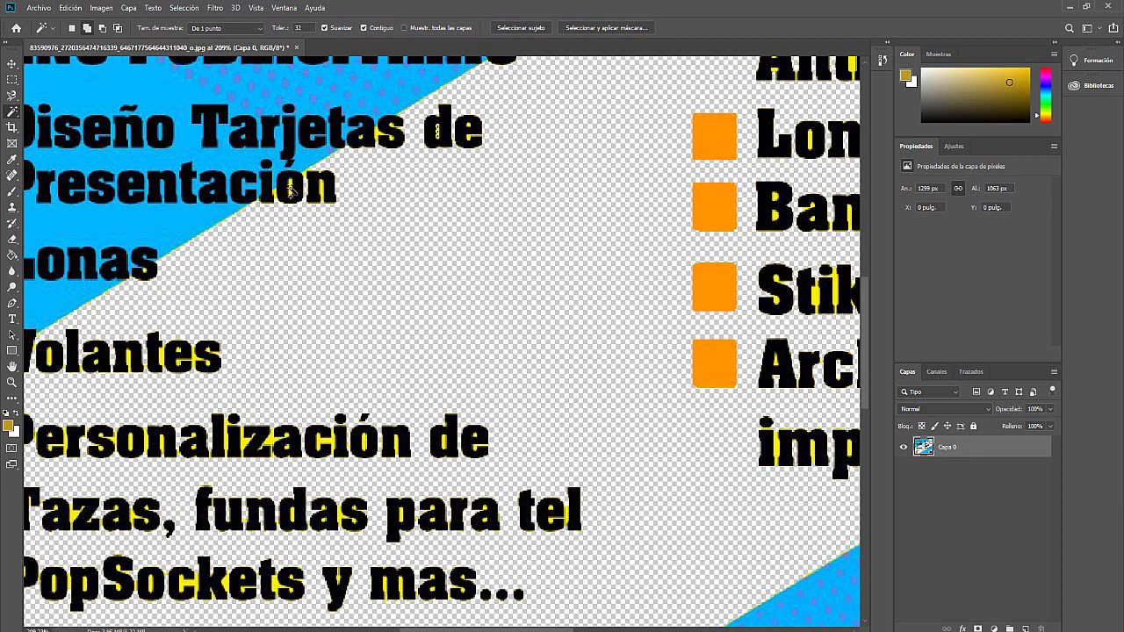
click(323, 188)
scroll(422, 251, down, 10)
scroll(418, 255, down, 5)
scroll(418, 255, up, 12)
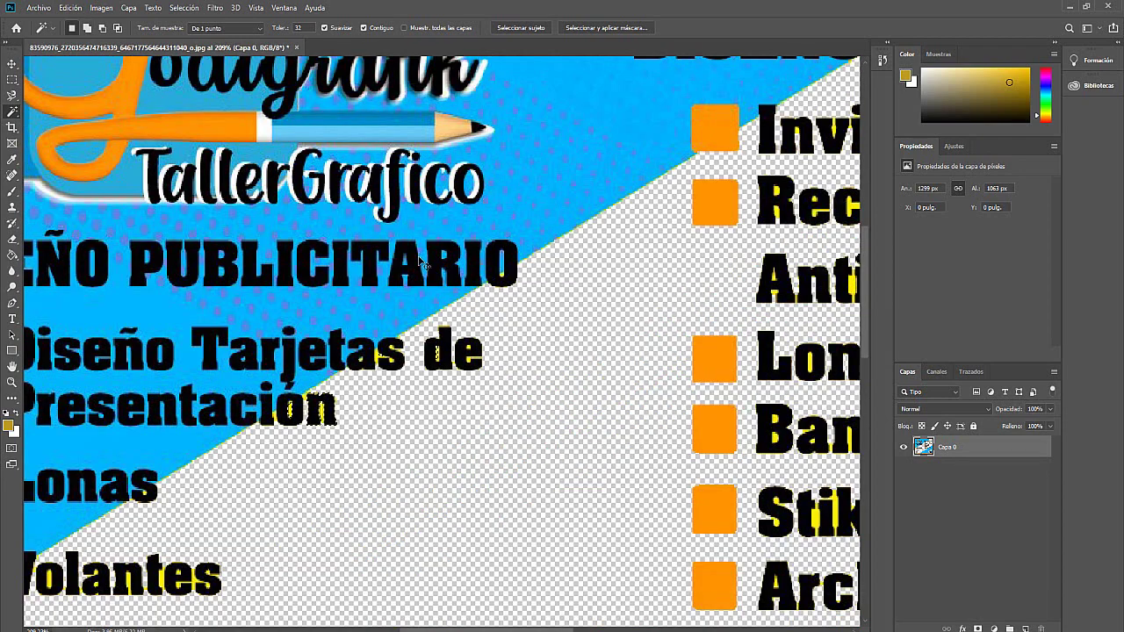
key(ctrl+0)
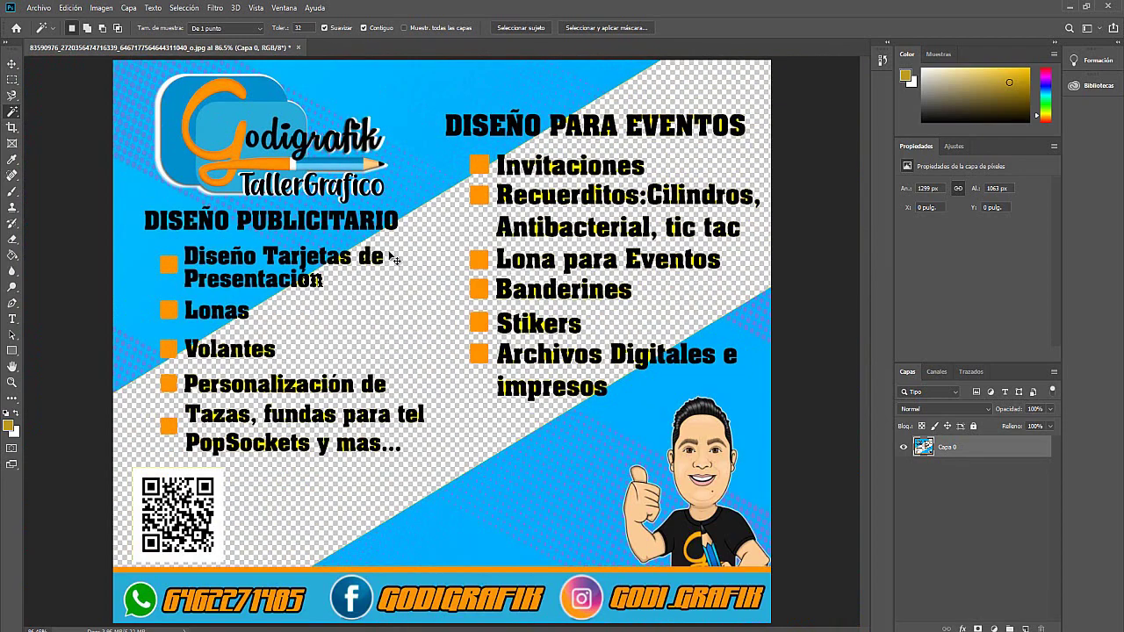
key(ctrl+z)
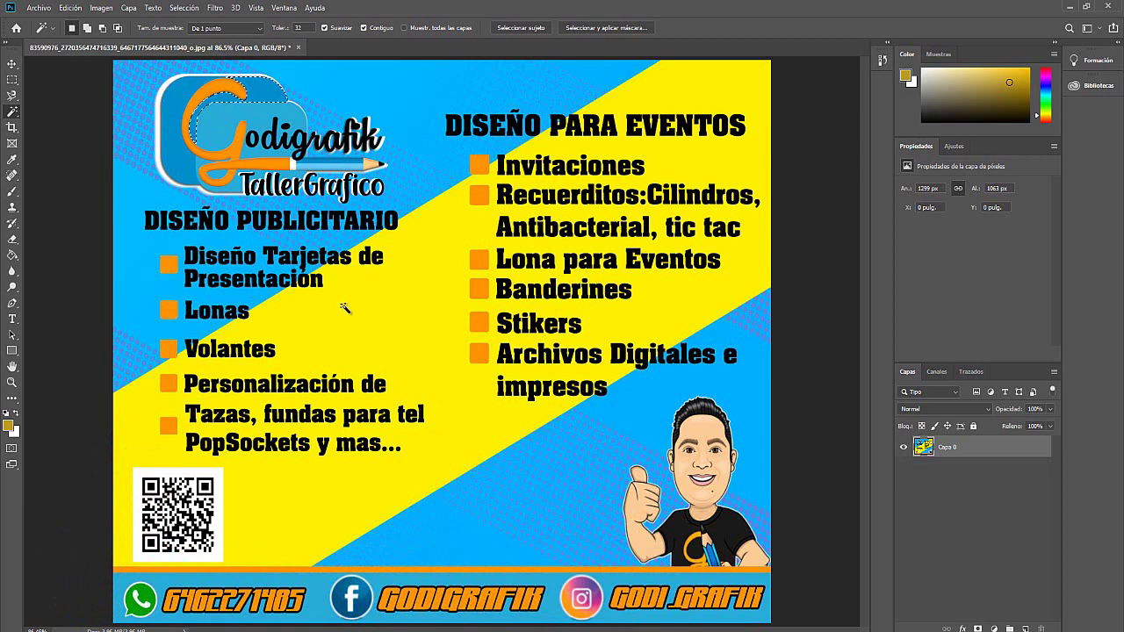
click(11, 64)
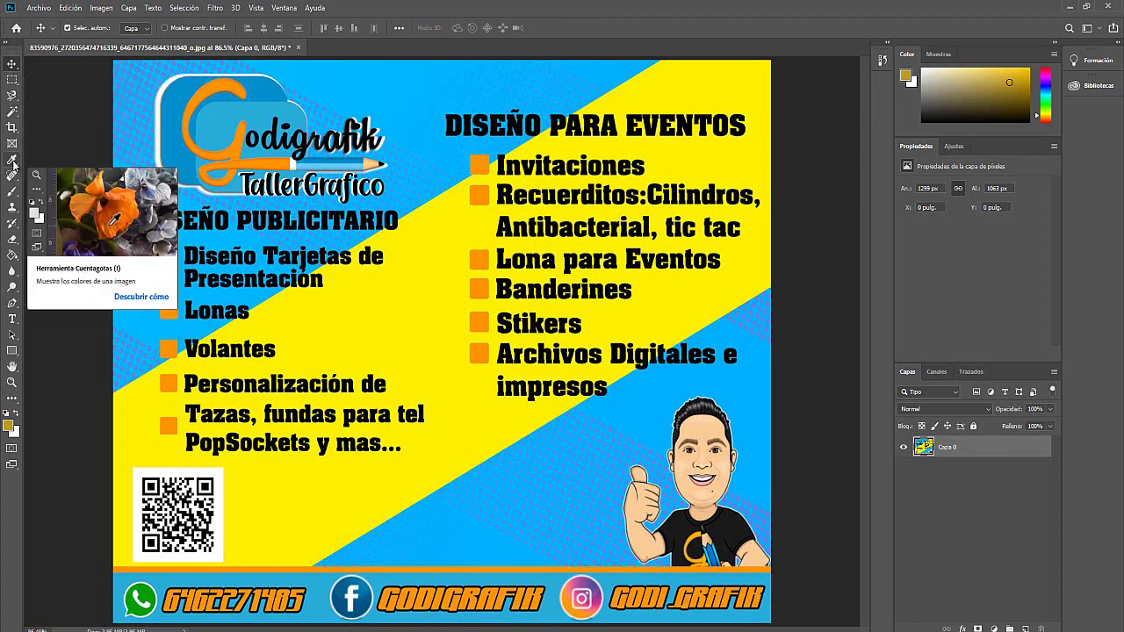
click(13, 129)
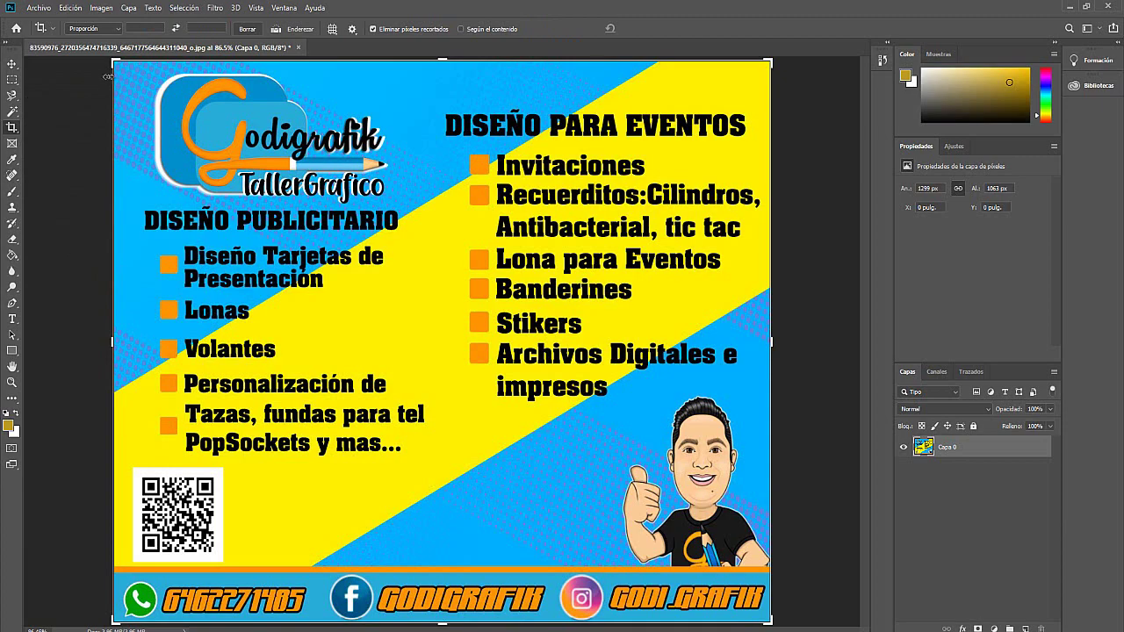
drag(114, 61, 113, 261)
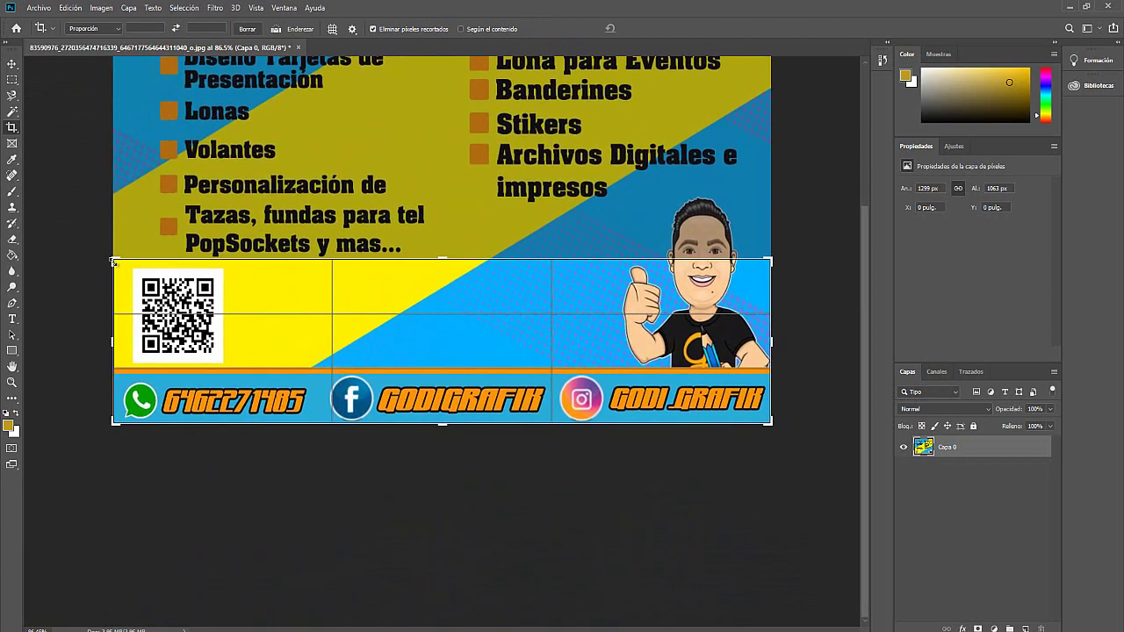
key(Return)
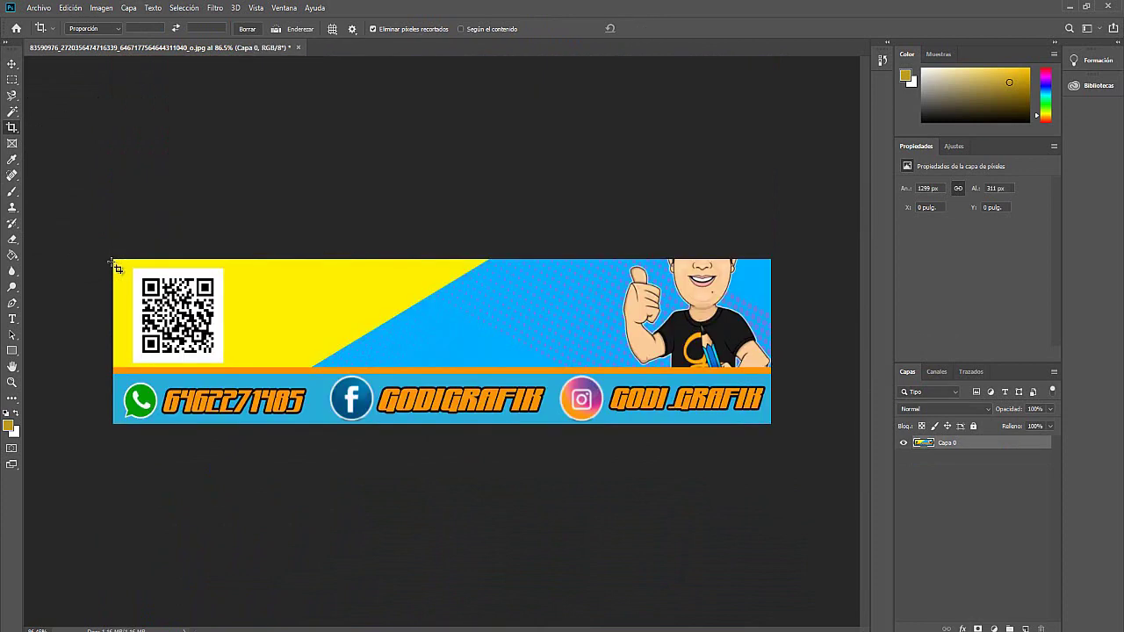
key(ctrl+z)
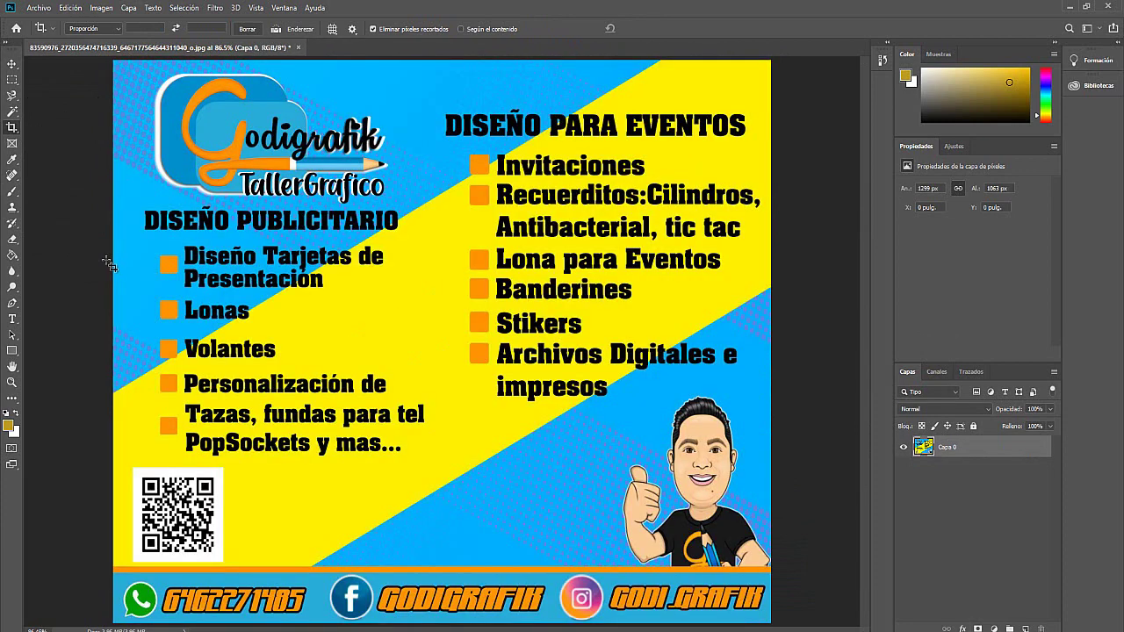
click(13, 145)
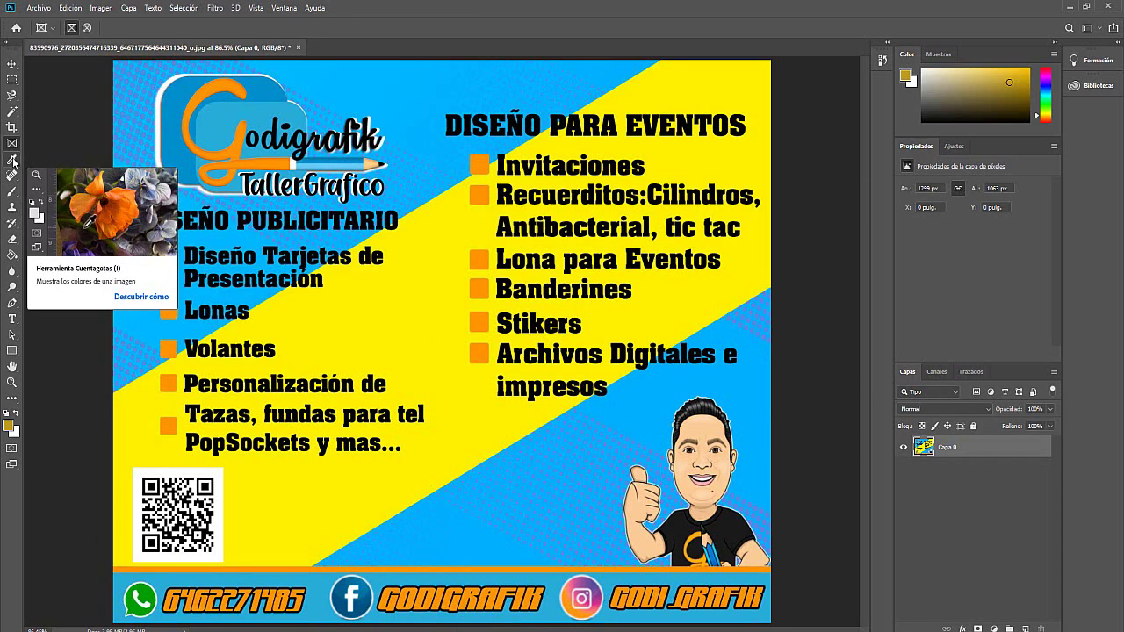
- Eyedrop the yellow band, then the light blue background as the foreground colour
click(13, 162)
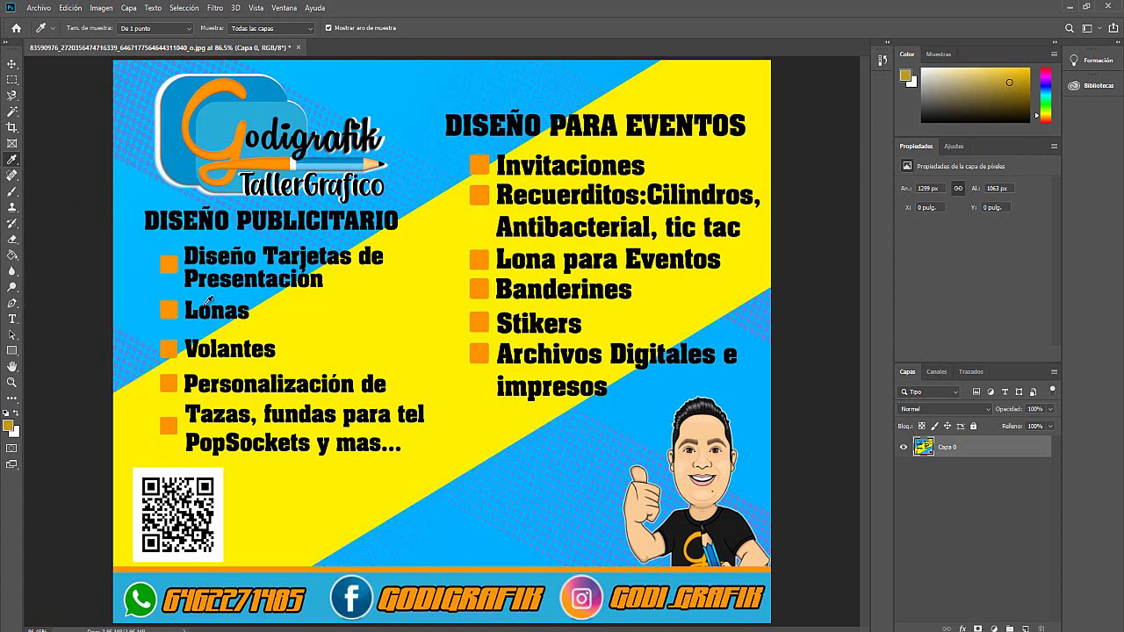
click(382, 322)
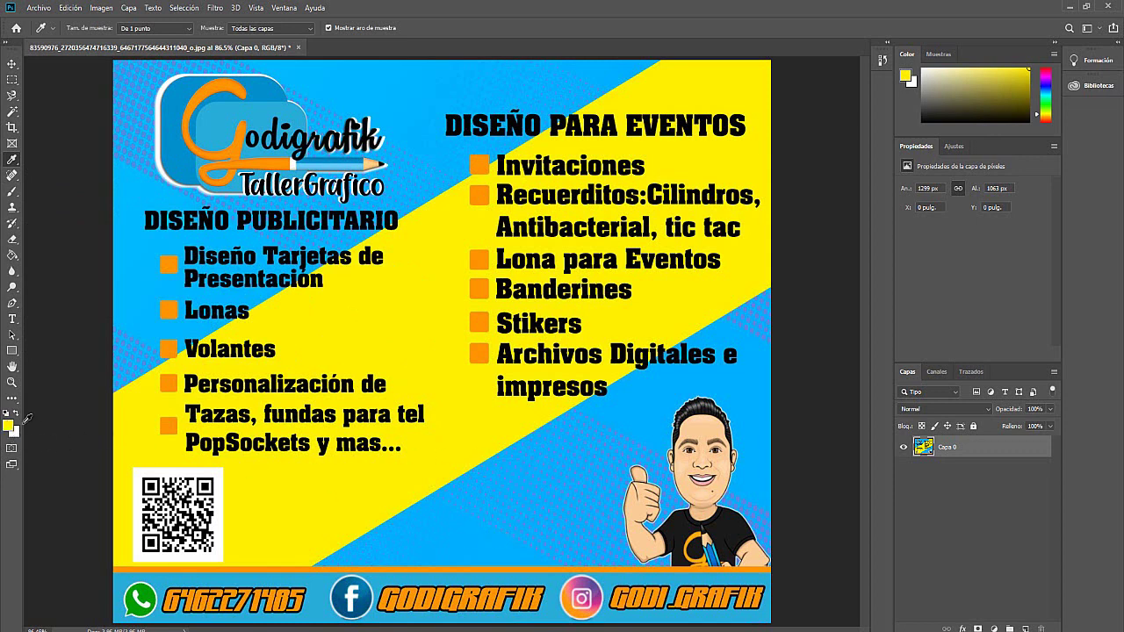
click(497, 537)
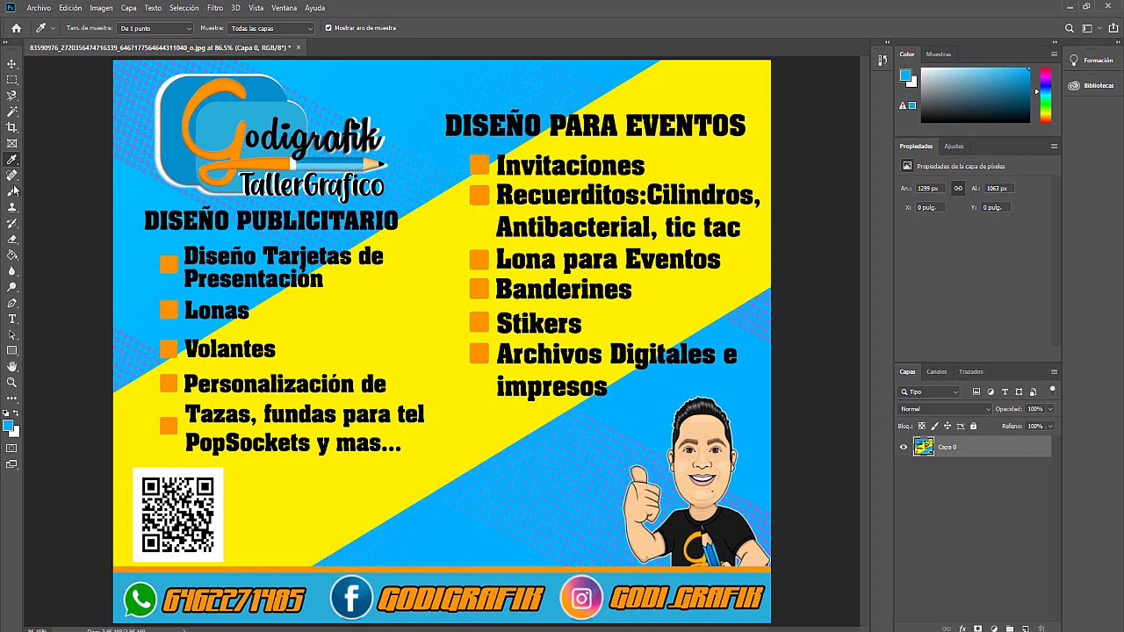
click(12, 175)
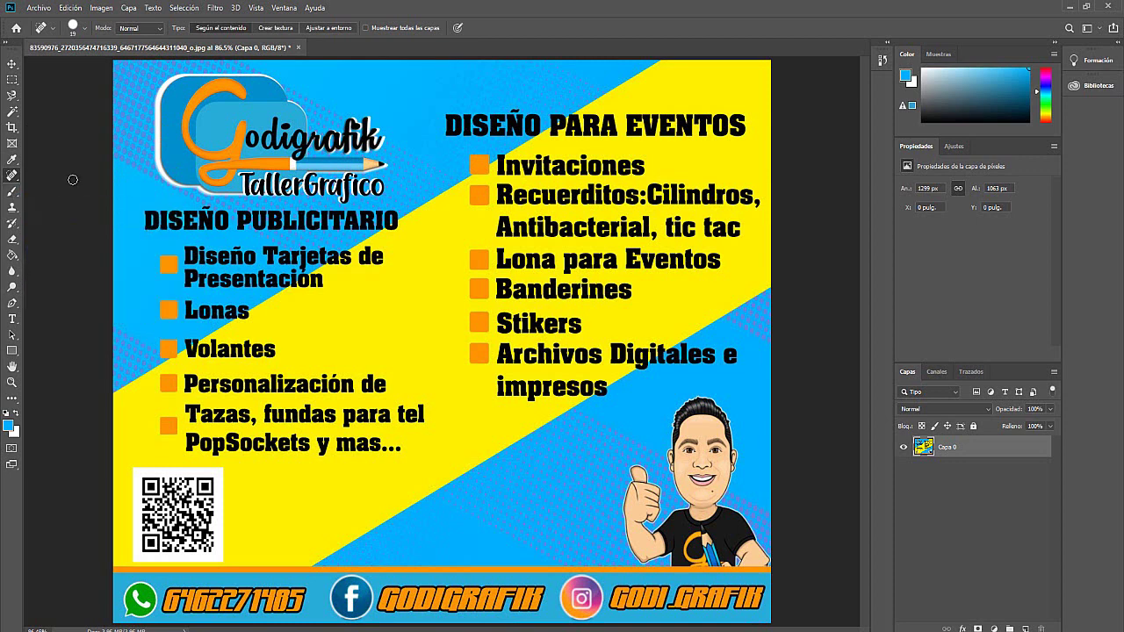
click(12, 193)
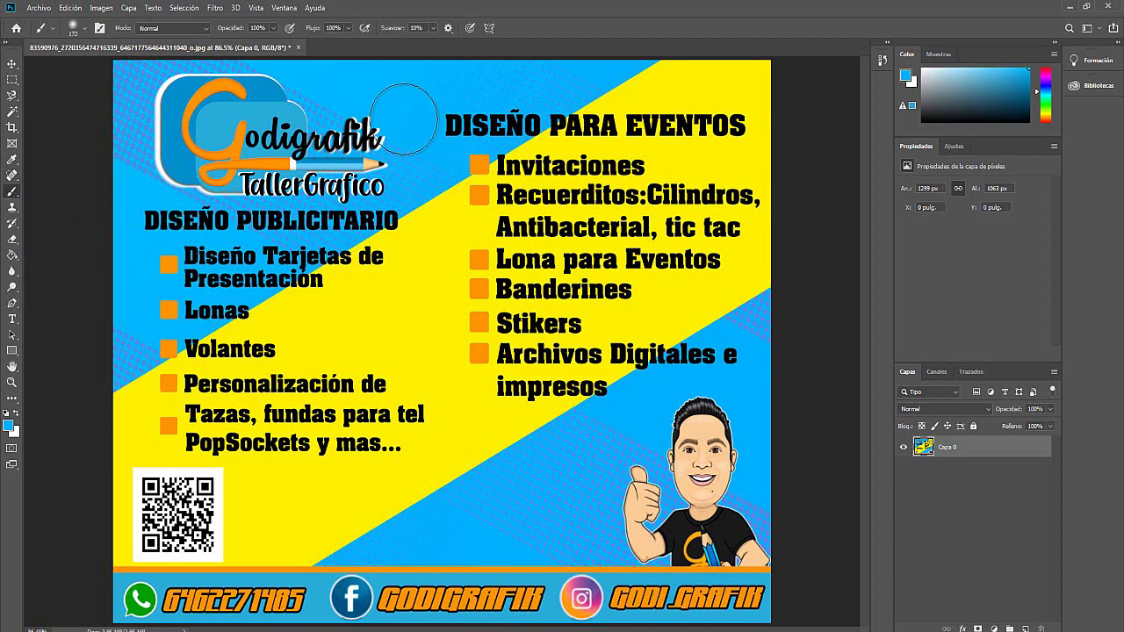
mouse_move(404, 118)
mouse_down()
mouse_move(593, 147)
mouse_move(678, 250)
mouse_up()
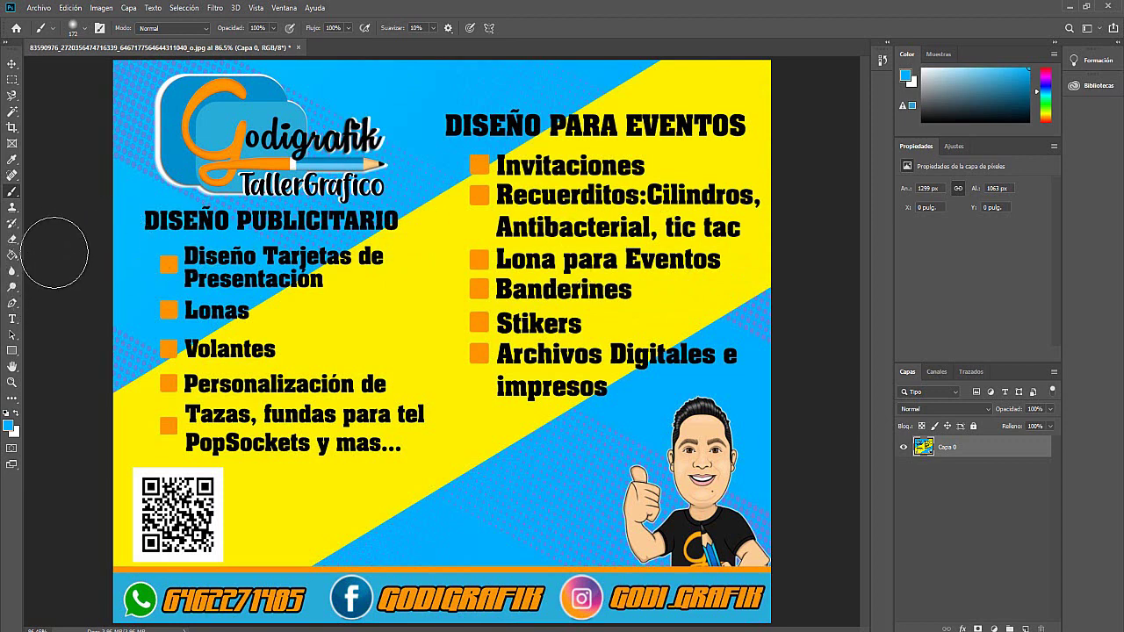
- Clone-stamp the character's face onto the background beside him, then undo the strokes
click(13, 207)
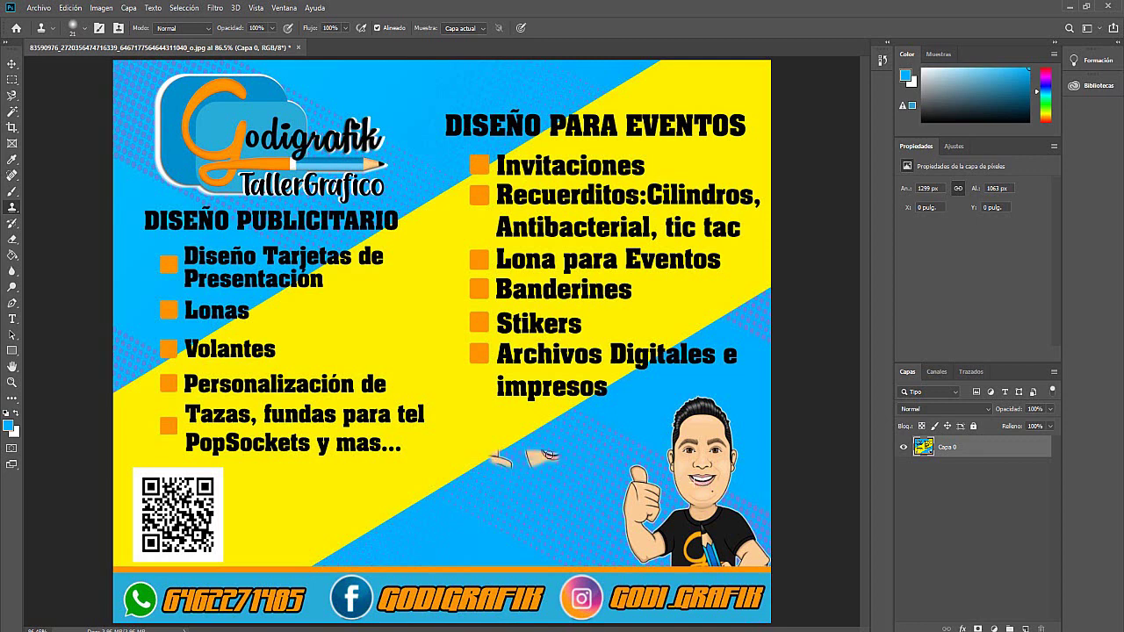
mouse_move(544, 455)
mouse_down()
mouse_move(566, 434)
mouse_move(584, 444)
mouse_move(570, 457)
mouse_up()
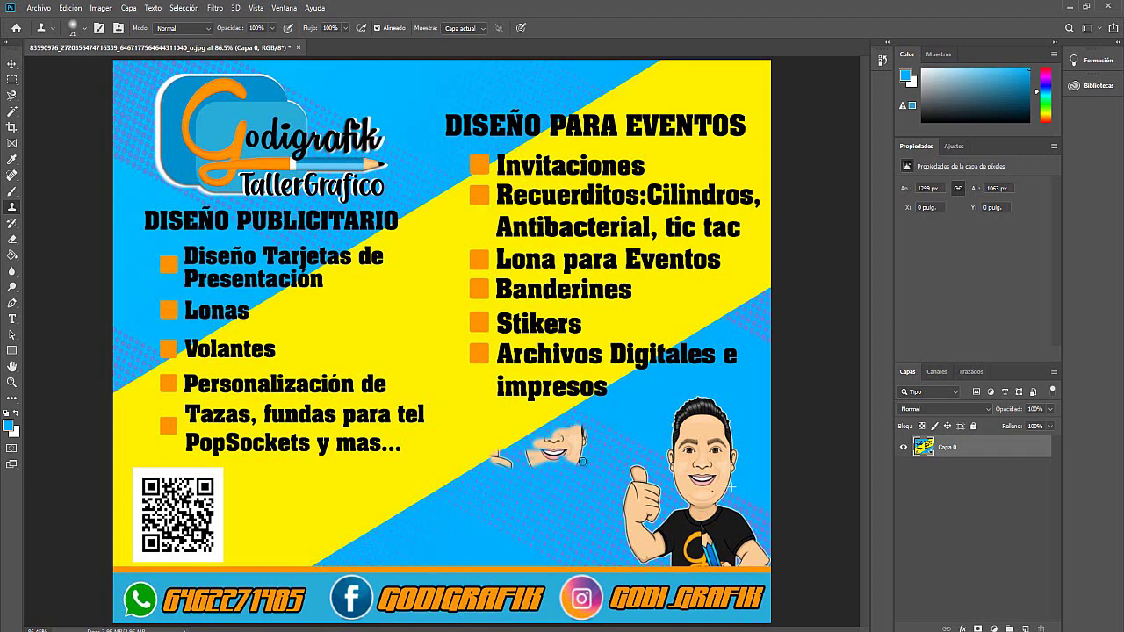
drag(569, 457, 549, 468)
mouse_move(549, 467)
mouse_down()
mouse_move(580, 460)
mouse_move(581, 414)
mouse_move(559, 442)
mouse_up()
key(ctrl+z)
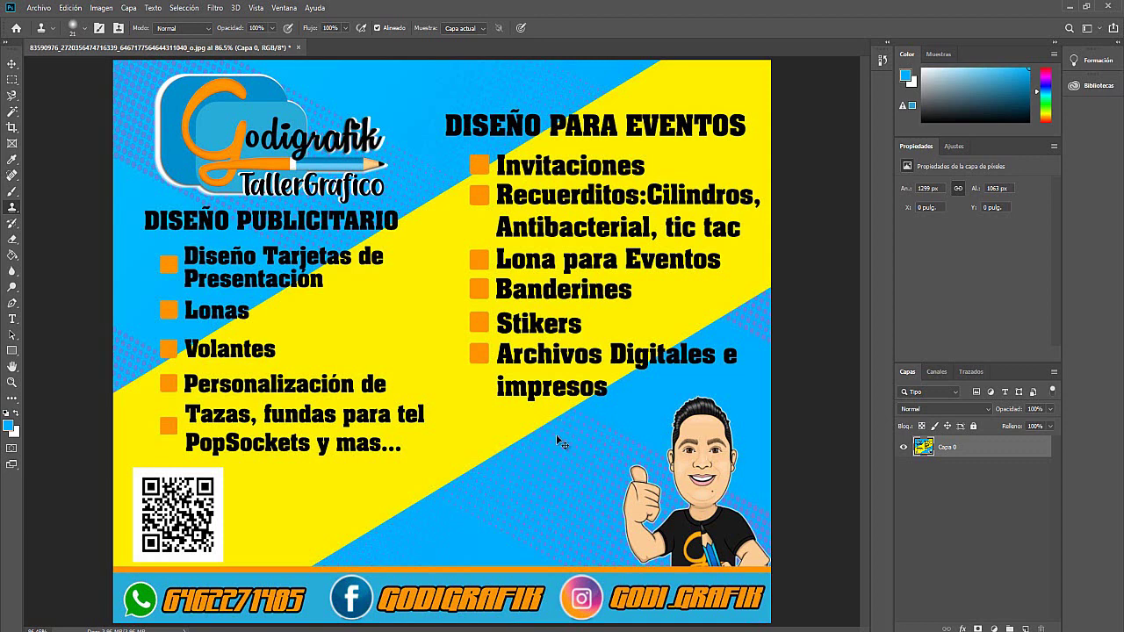
click(13, 255)
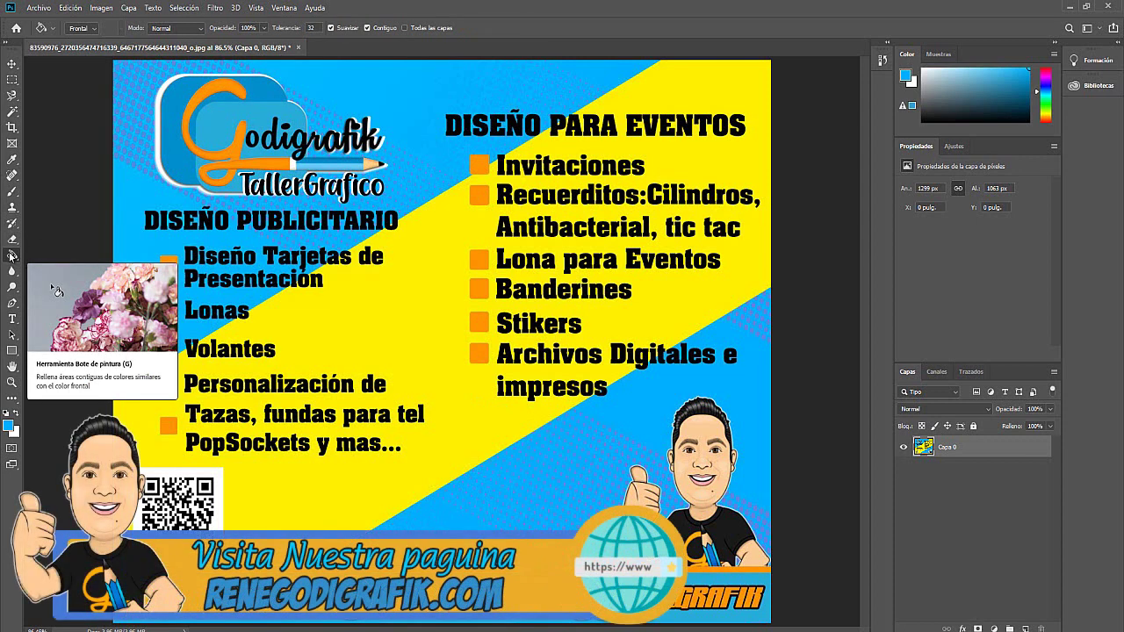
click(352, 311)
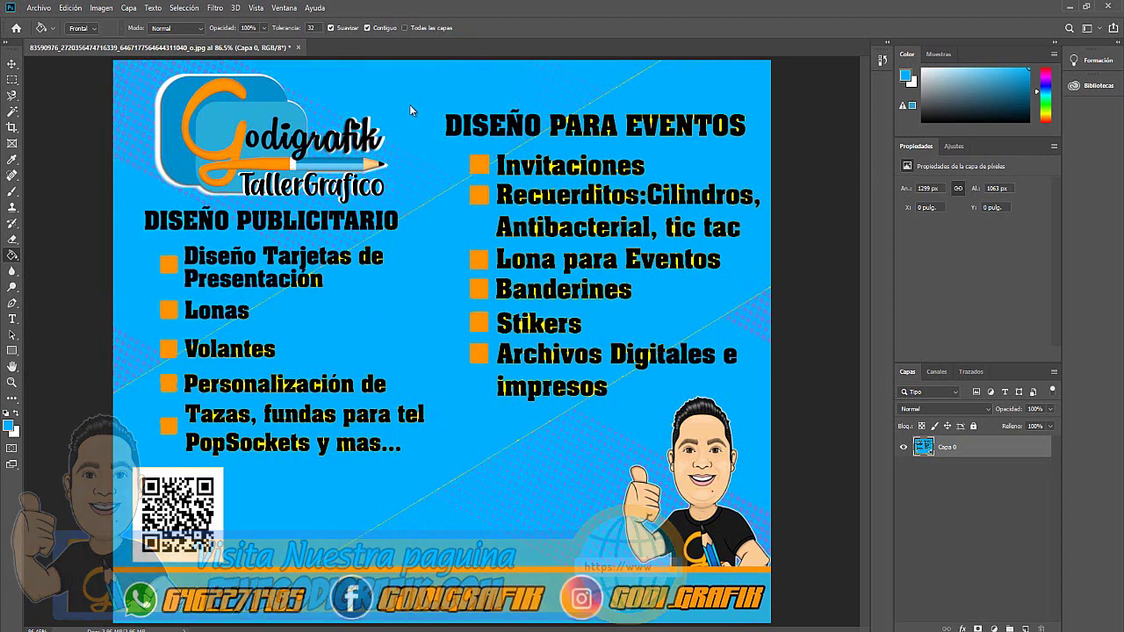
click(17, 413)
click(287, 470)
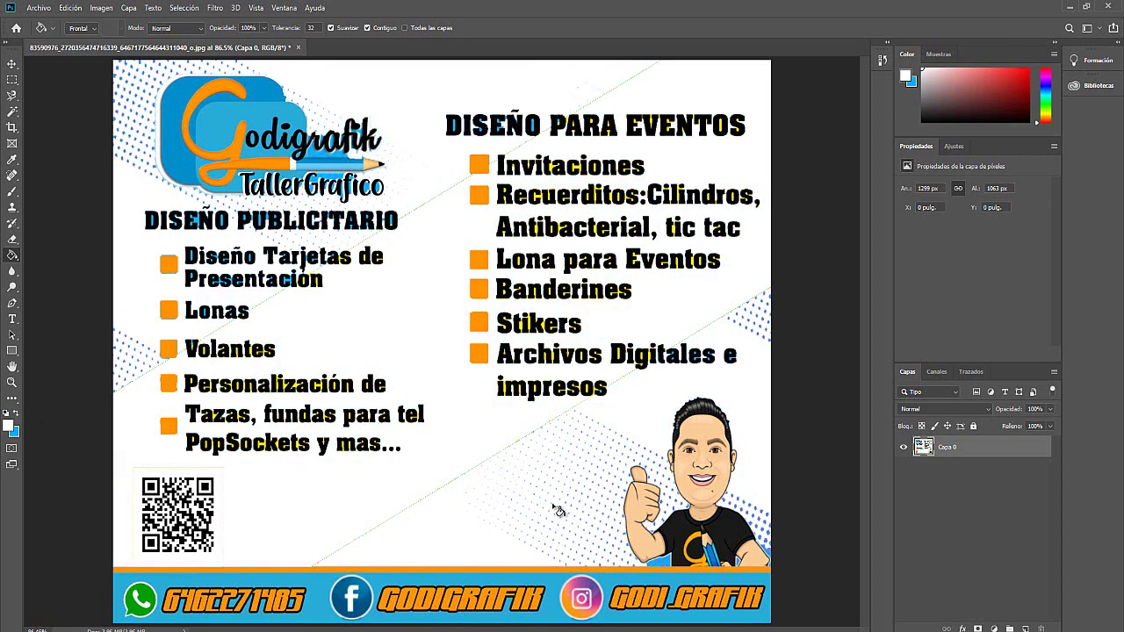
click(625, 616)
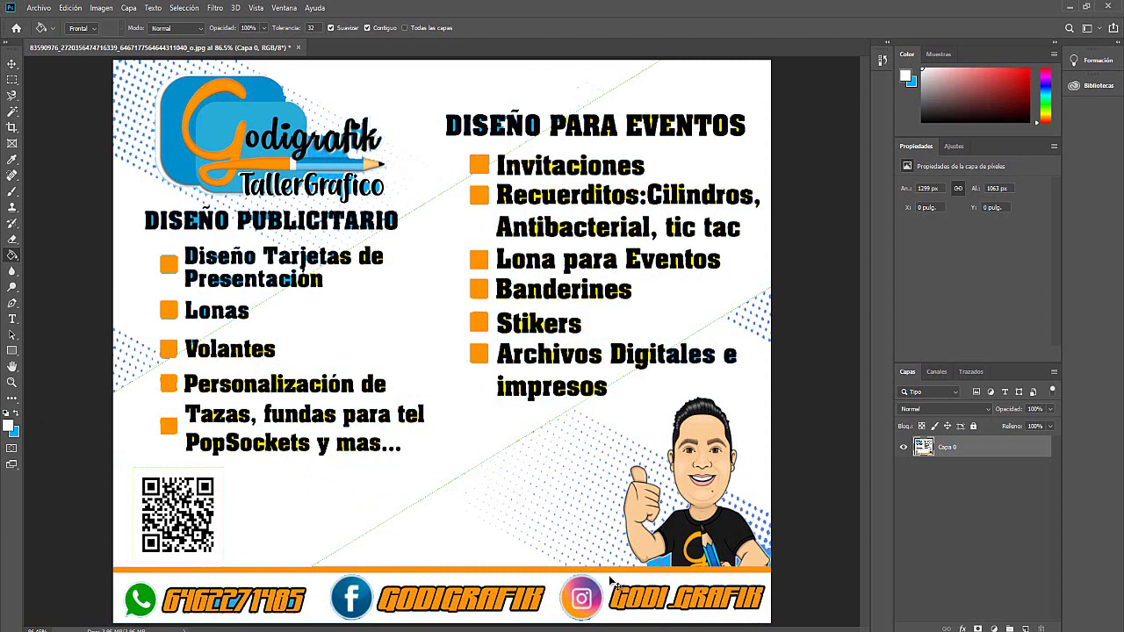
key(ctrl+z)
key(ctrl+z)
key(ctrl+z)
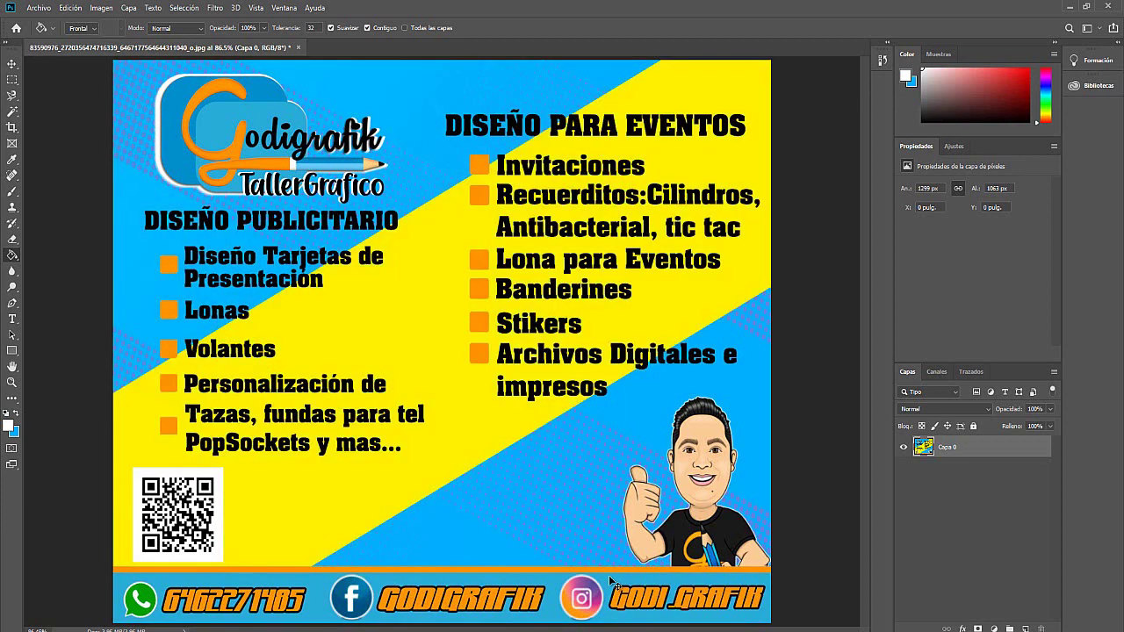
key(ctrl+z)
key(ctrl+z)
- Pick the Pen tool, then switch to the Horizontal Type tool set to Ubuntu Medium 20 pt
click(11, 304)
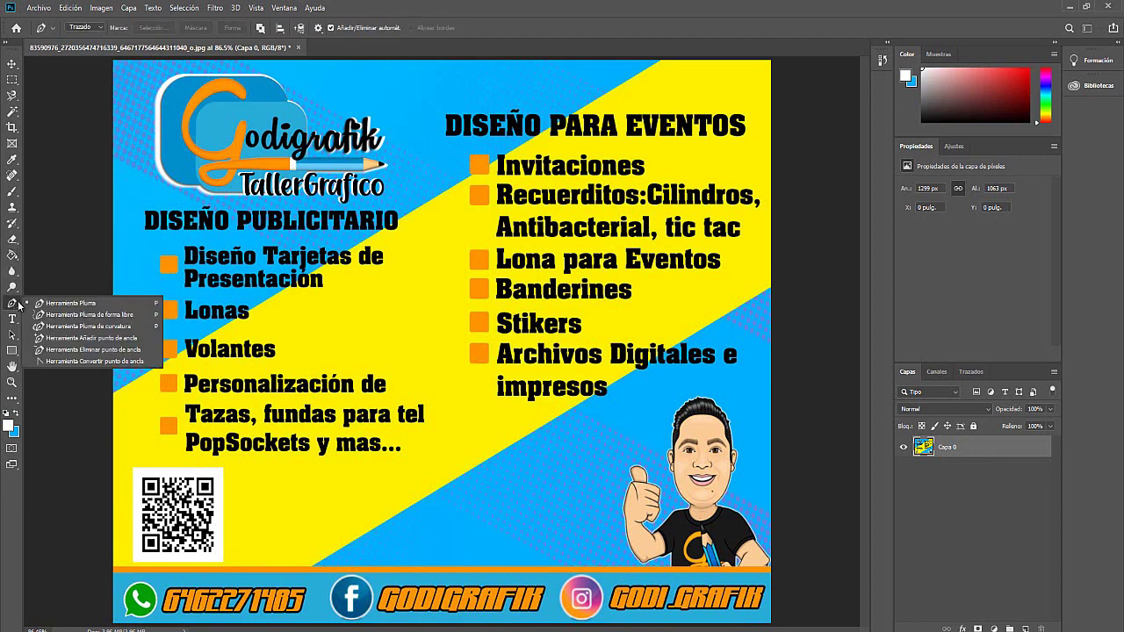
click(70, 304)
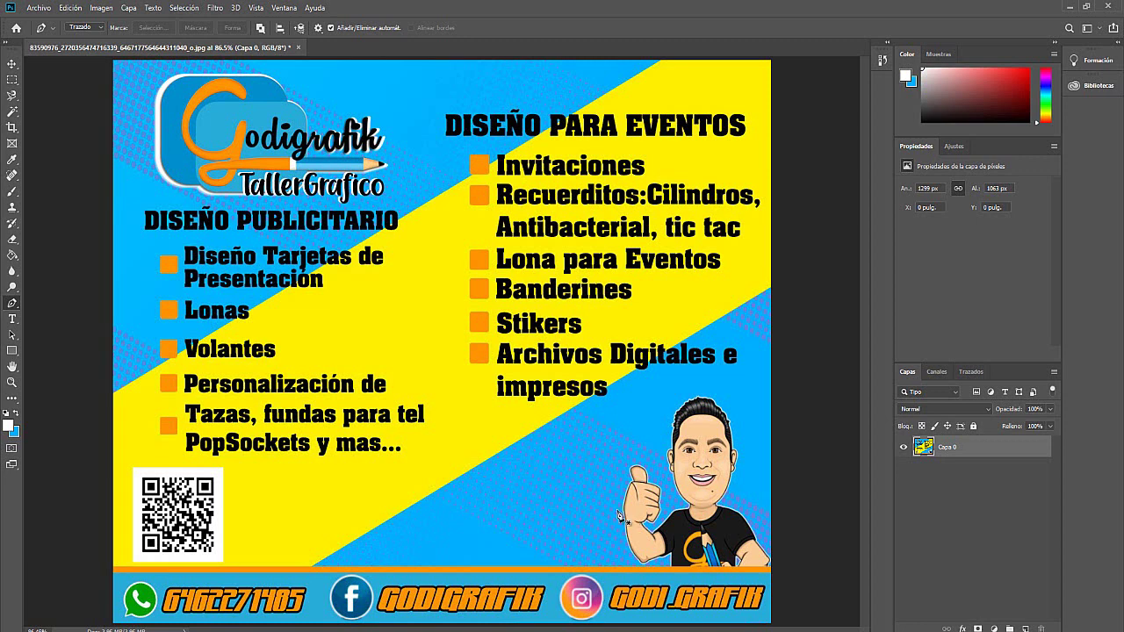
click(12, 319)
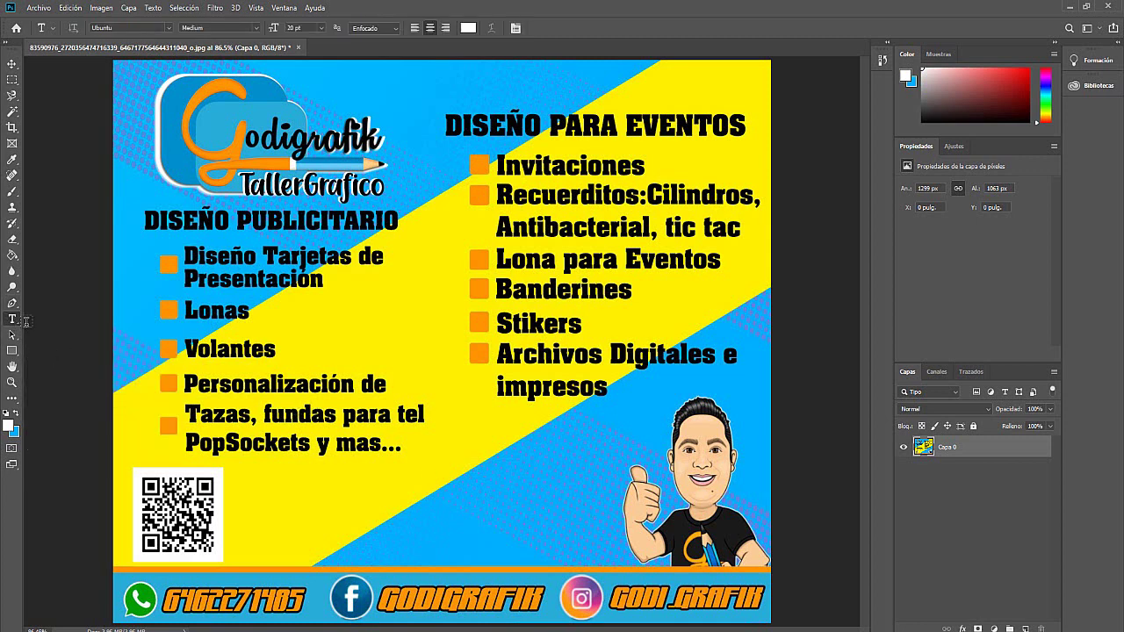
- Add 'Lorem Ipsum' placeholder text at 60 pt, centred just above the bottom banner
click(299, 497)
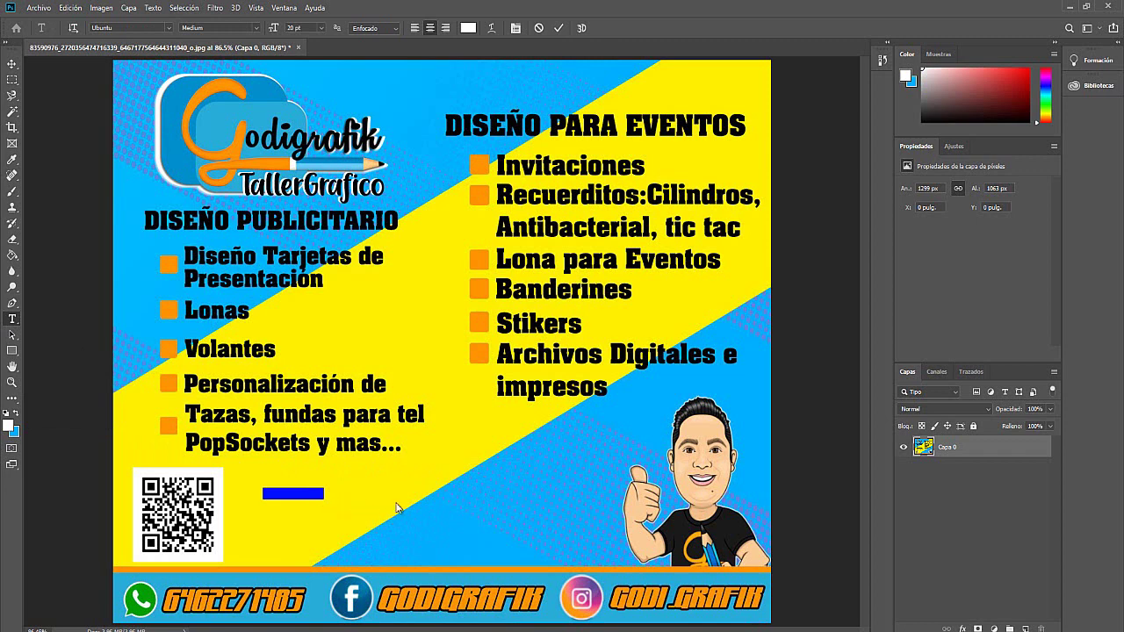
click(560, 28)
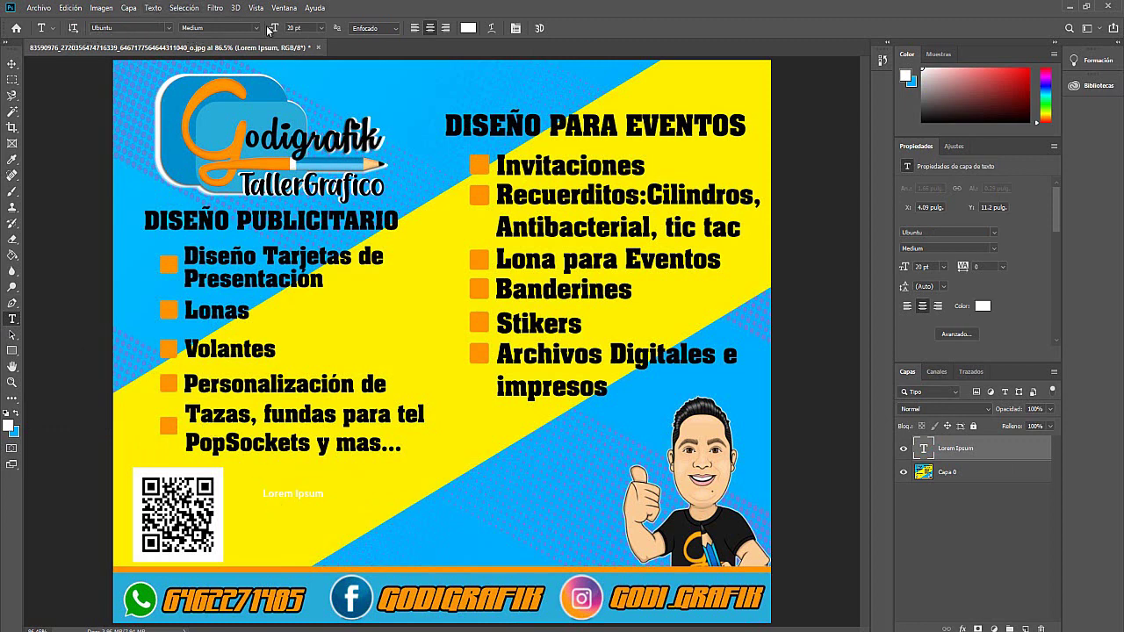
click(322, 28)
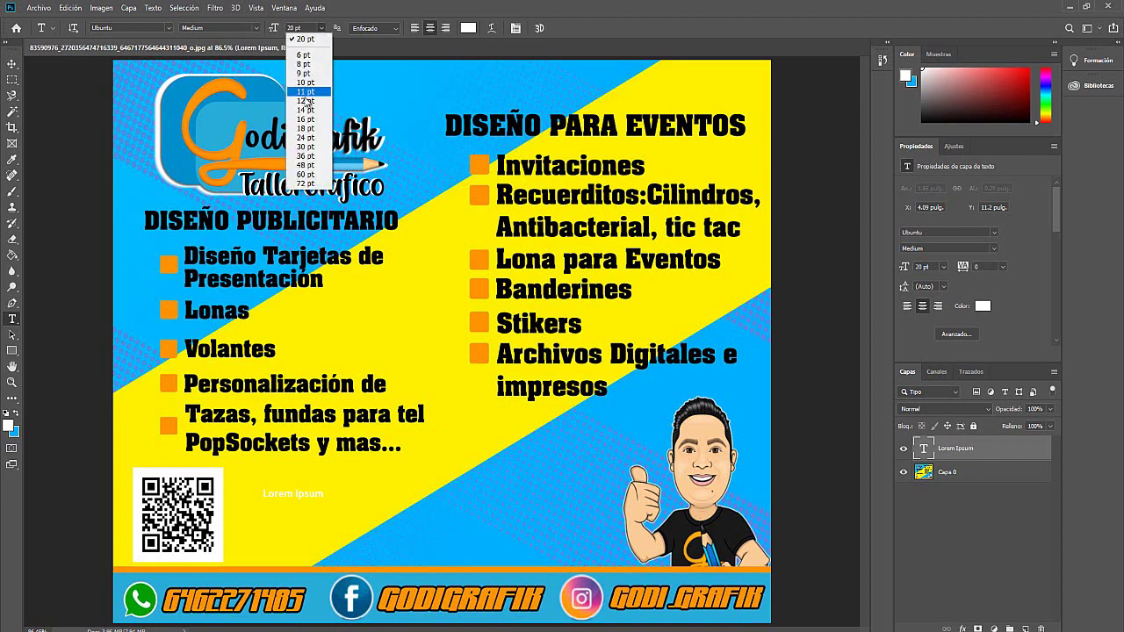
click(301, 166)
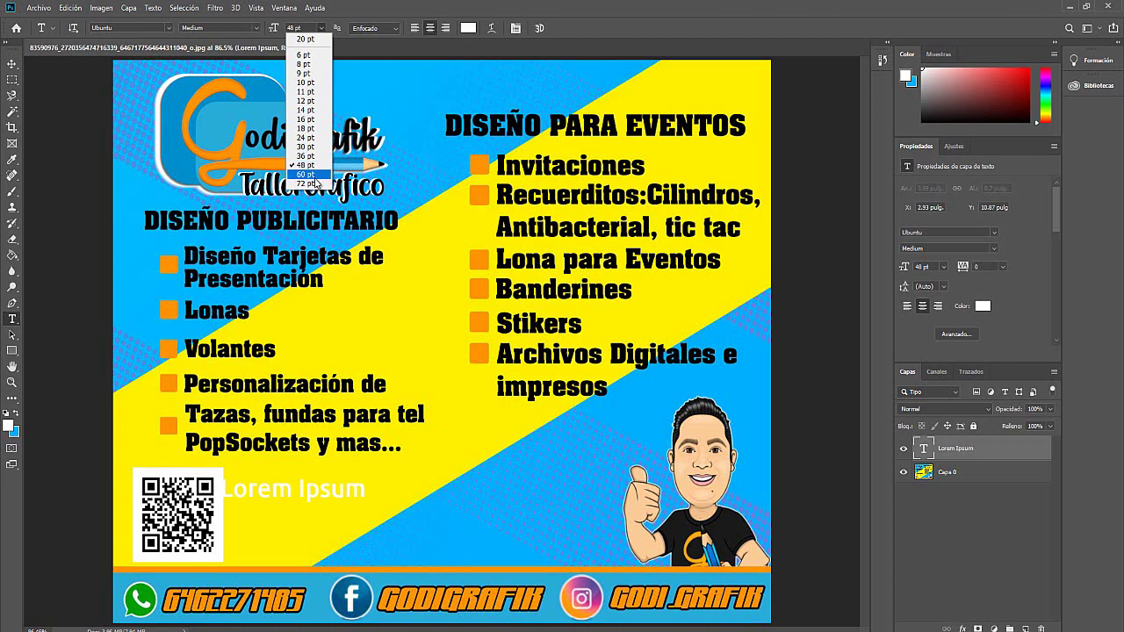
click(317, 159)
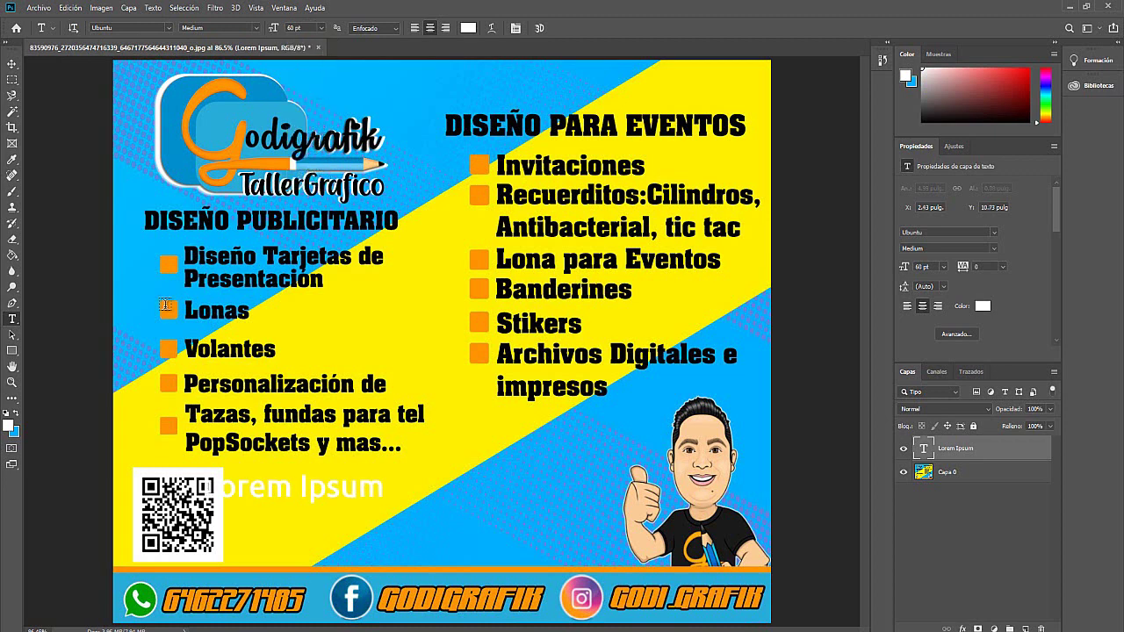
click(10, 64)
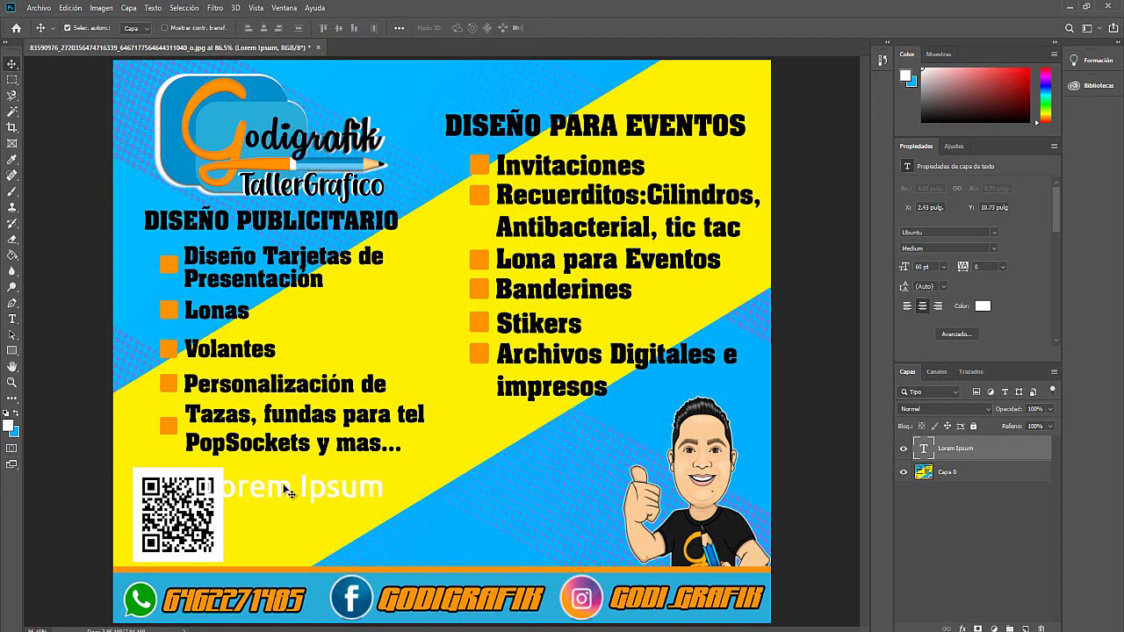
drag(290, 494, 479, 543)
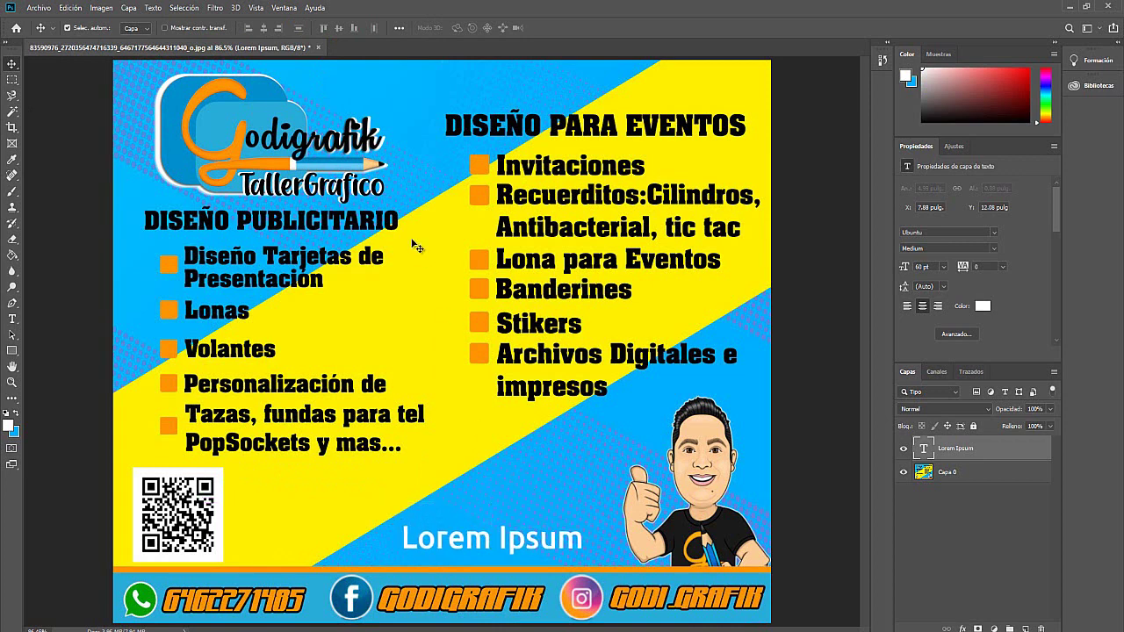
- Colour the Lorem Ipsum text yellow, sampled from the flyer's yellow with the eyedropper
click(12, 319)
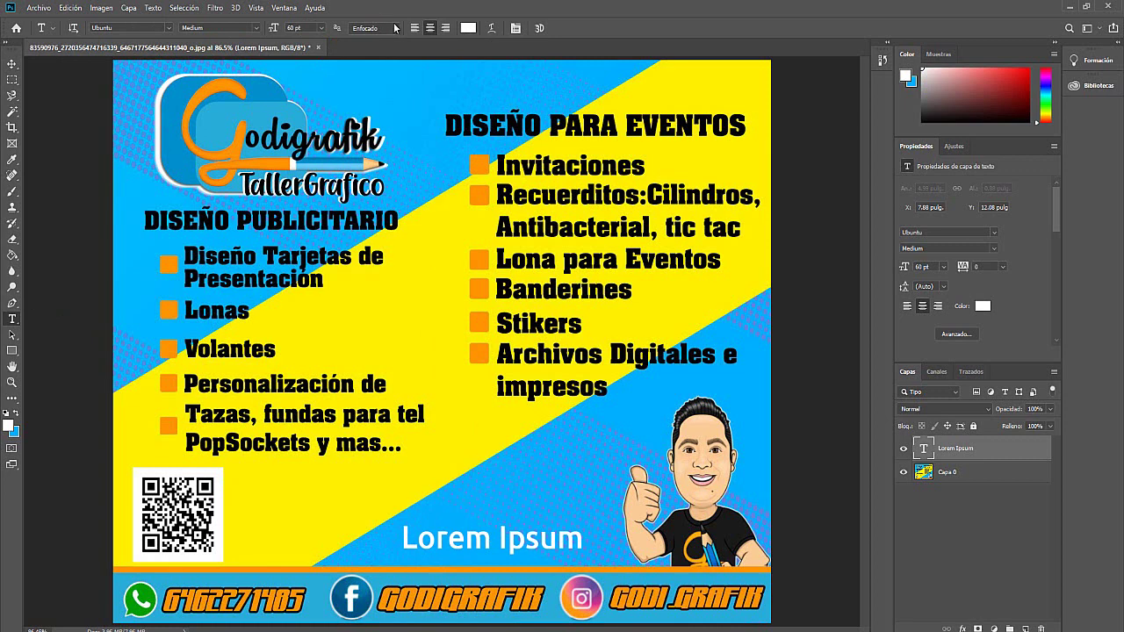
click(467, 29)
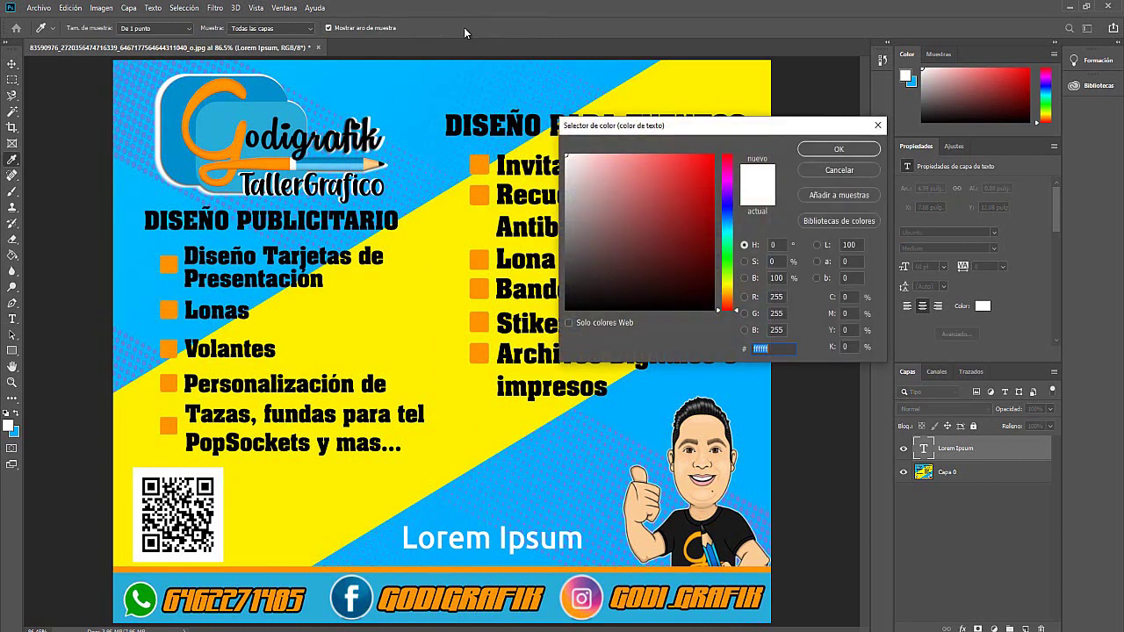
click(416, 96)
click(409, 313)
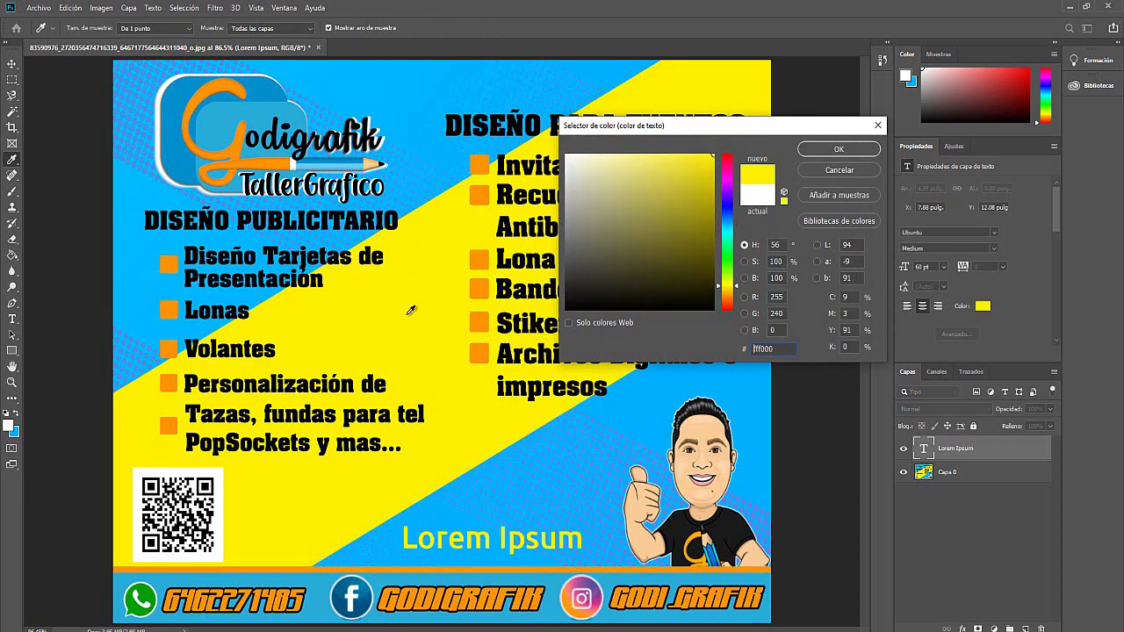
click(839, 149)
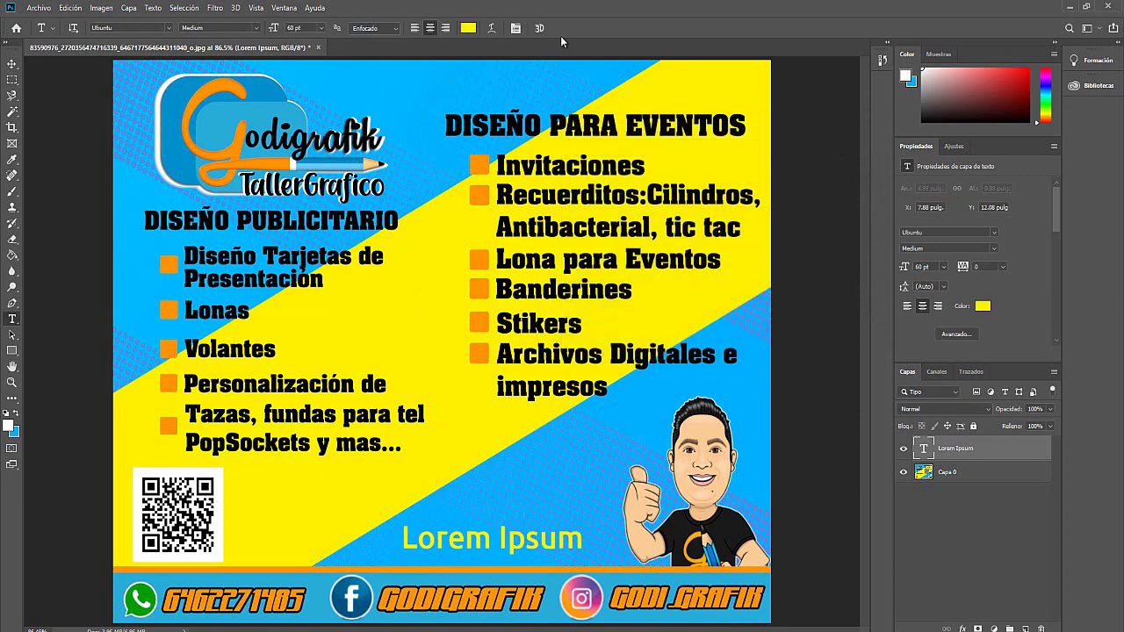
click(493, 28)
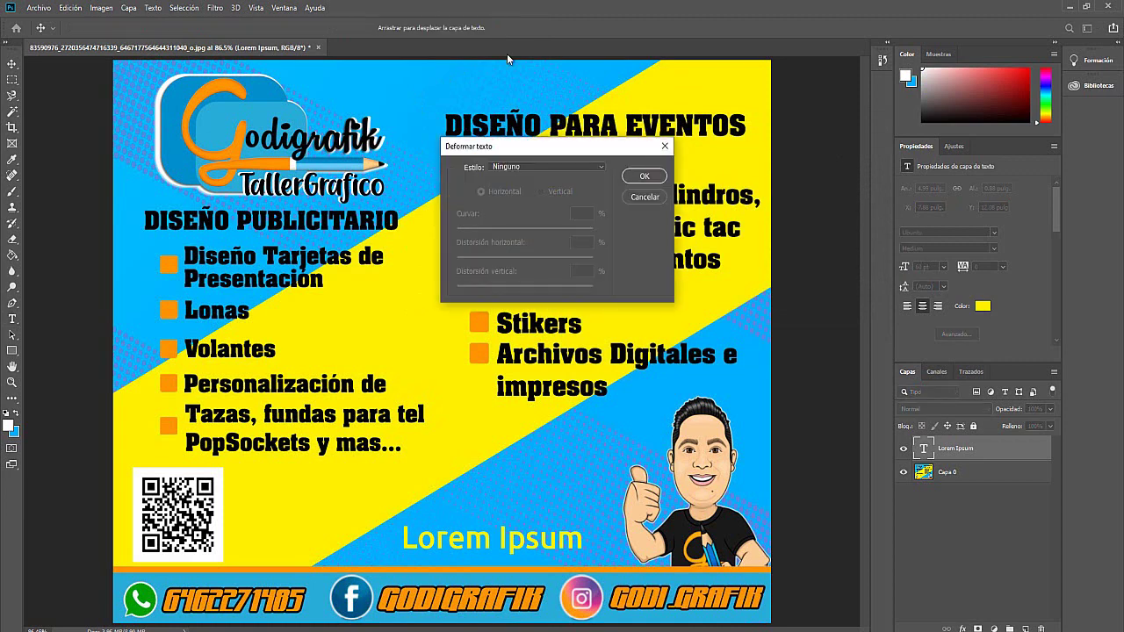
click(599, 164)
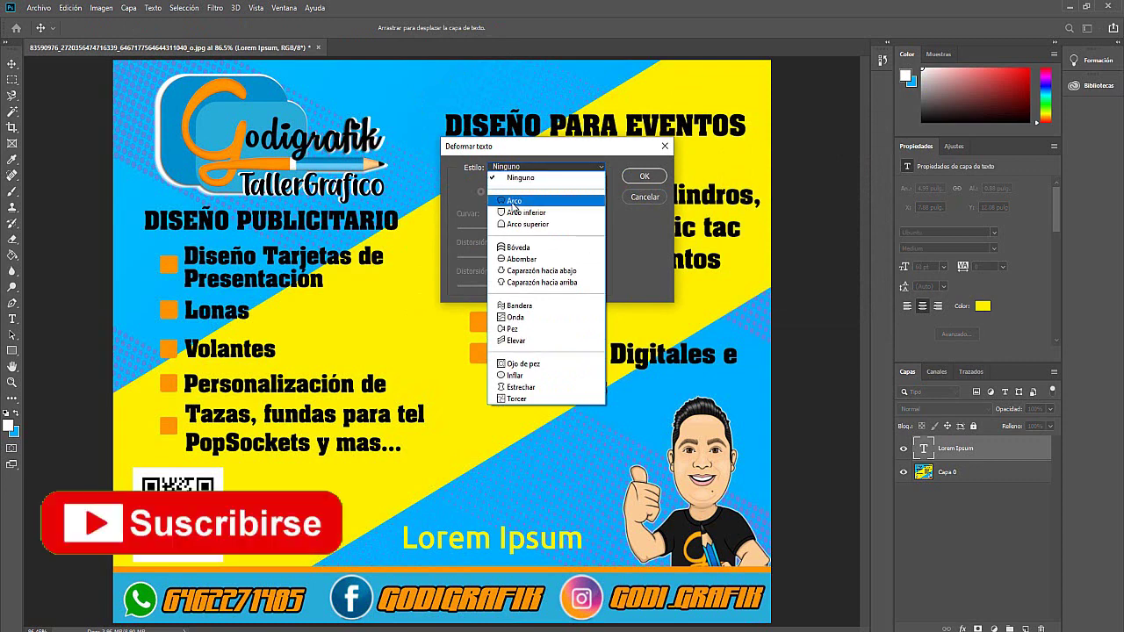
click(514, 202)
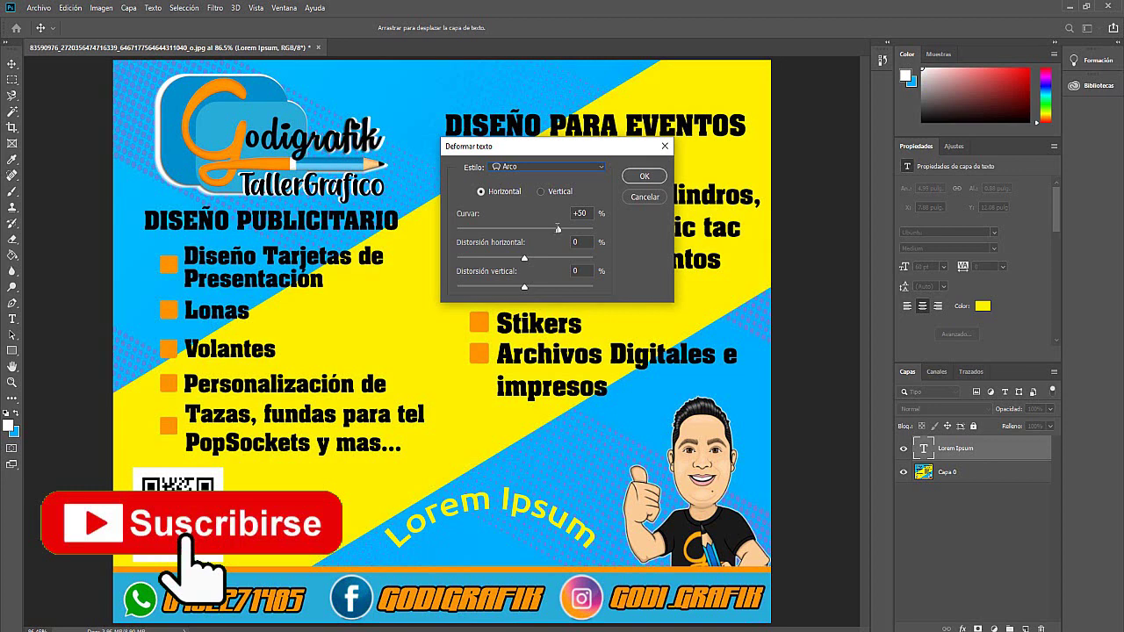
mouse_move(559, 229)
mouse_down()
mouse_move(559, 260)
mouse_move(525, 258)
mouse_move(496, 288)
mouse_up()
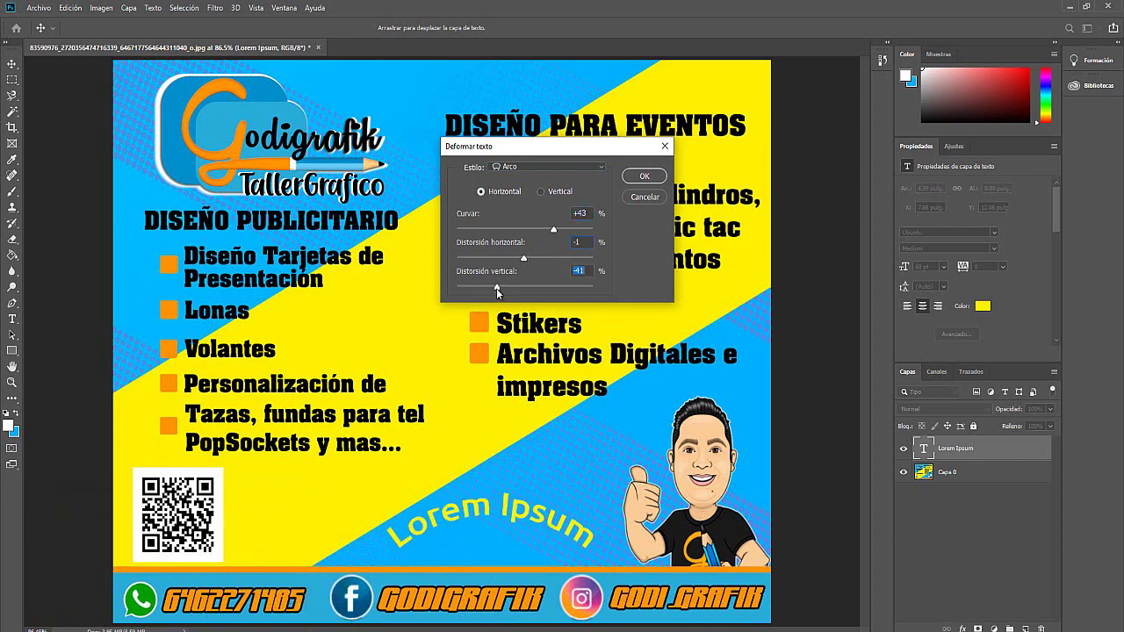
click(604, 167)
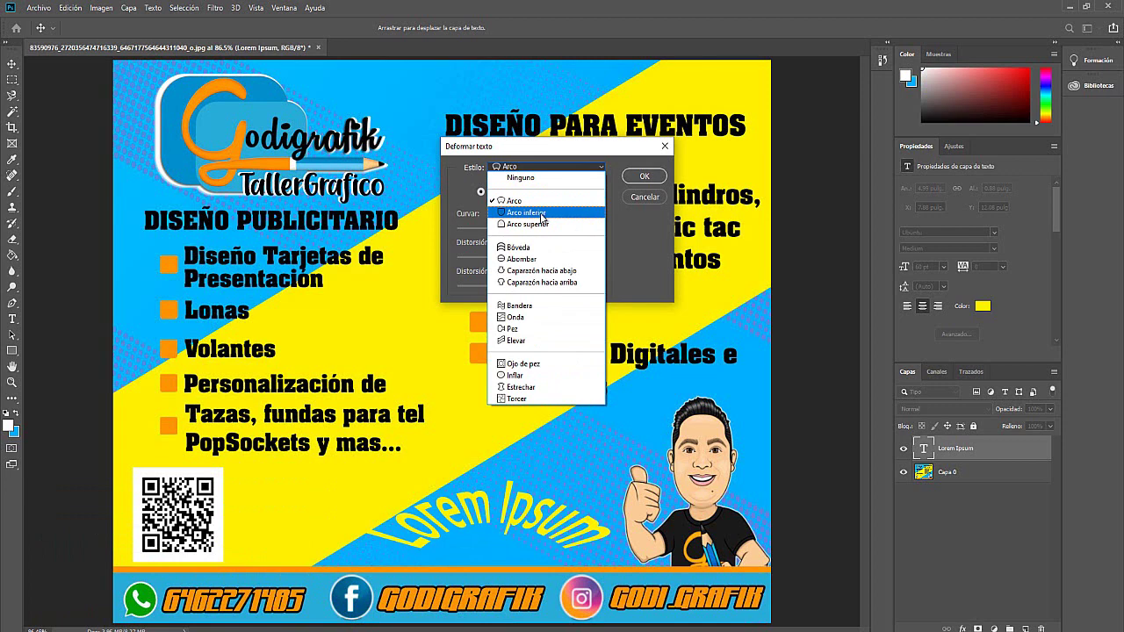
click(642, 196)
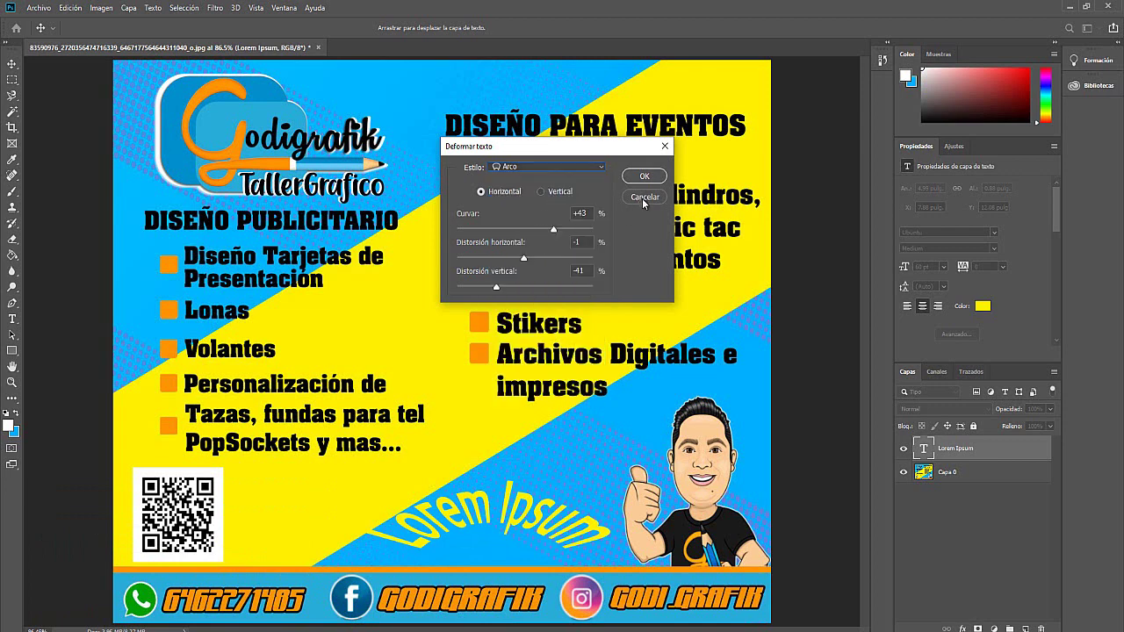
click(646, 195)
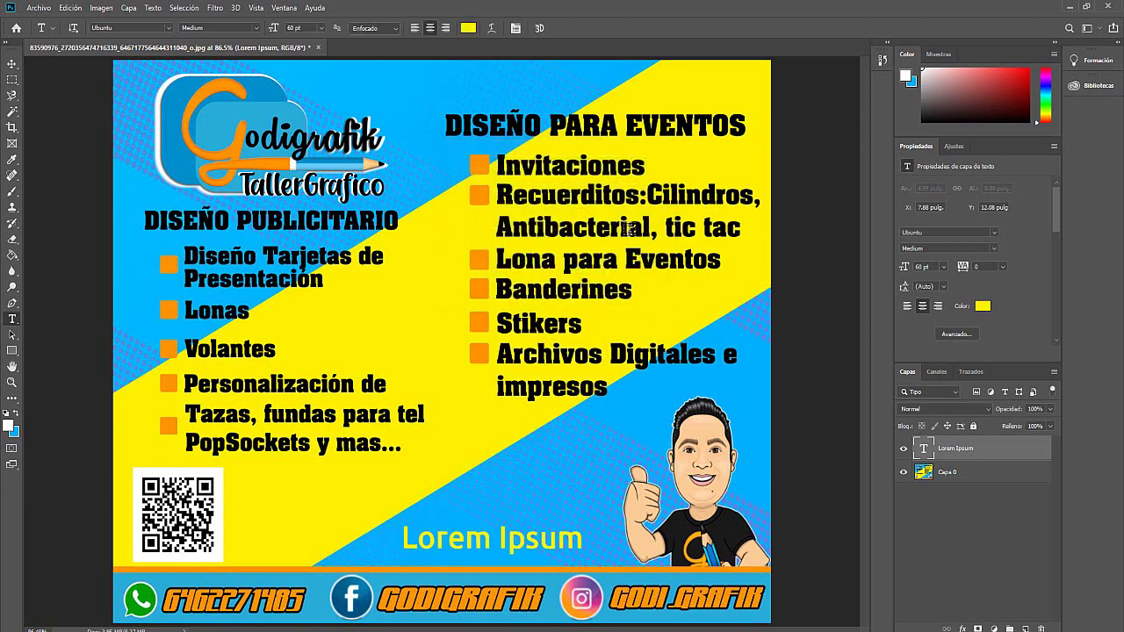